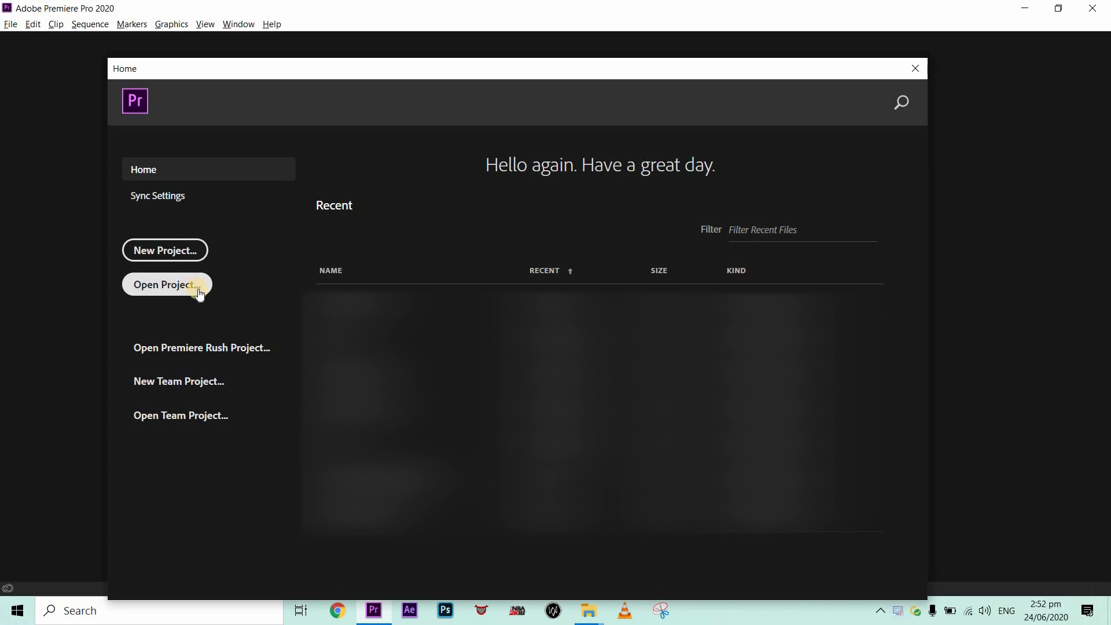
Step: Start a new project and name it "Beginner Tutorial 1"
left_click(192, 255)
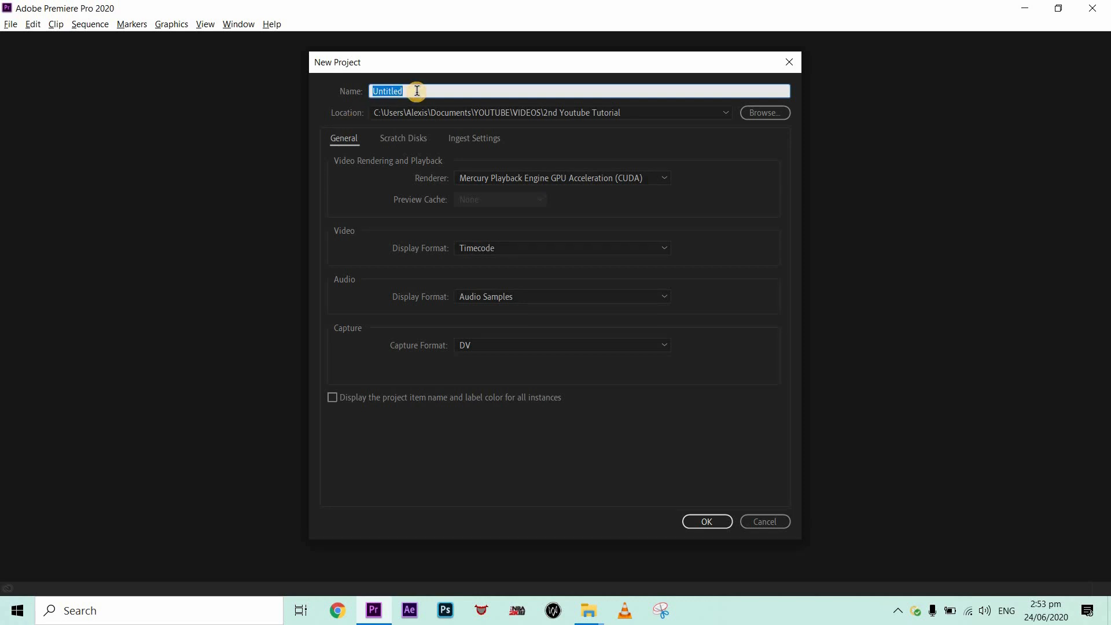
type("Beg")
type("inner Tutorial 1")
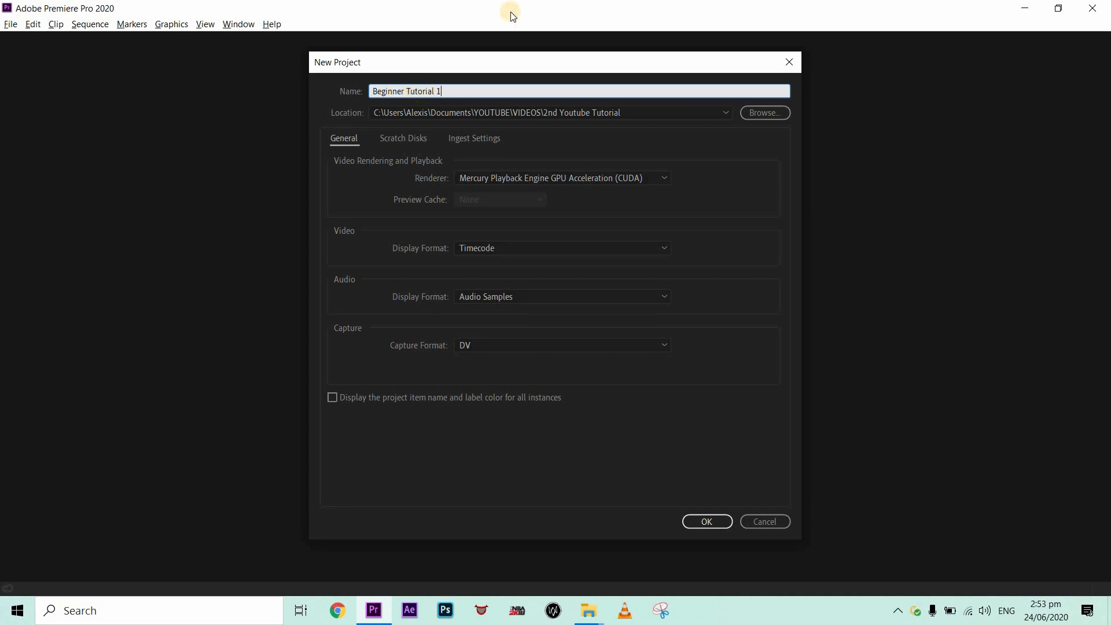
Step: Set the project location to the "2nd Youtube Tutorial" folder inside VIDEOS and create the project
left_click(765, 114)
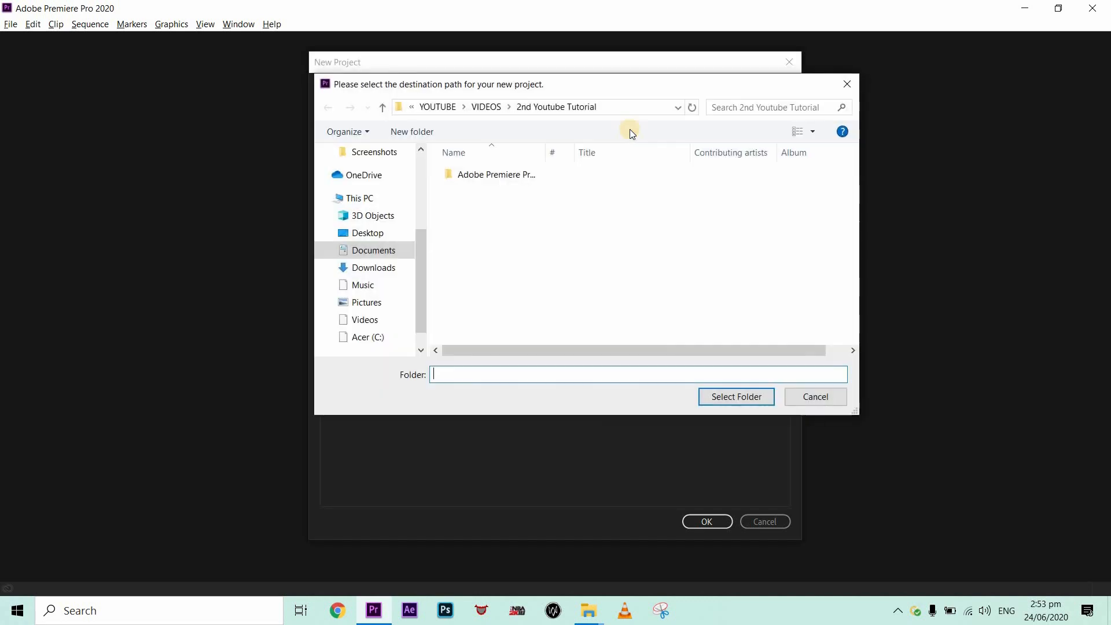
left_click(488, 108)
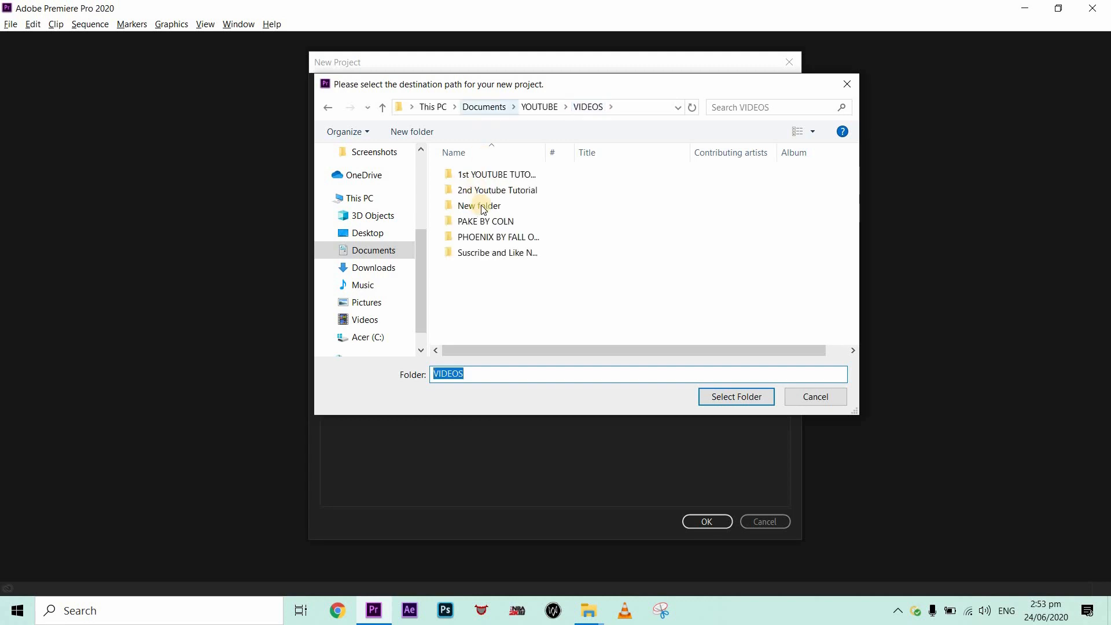
double_click(503, 197)
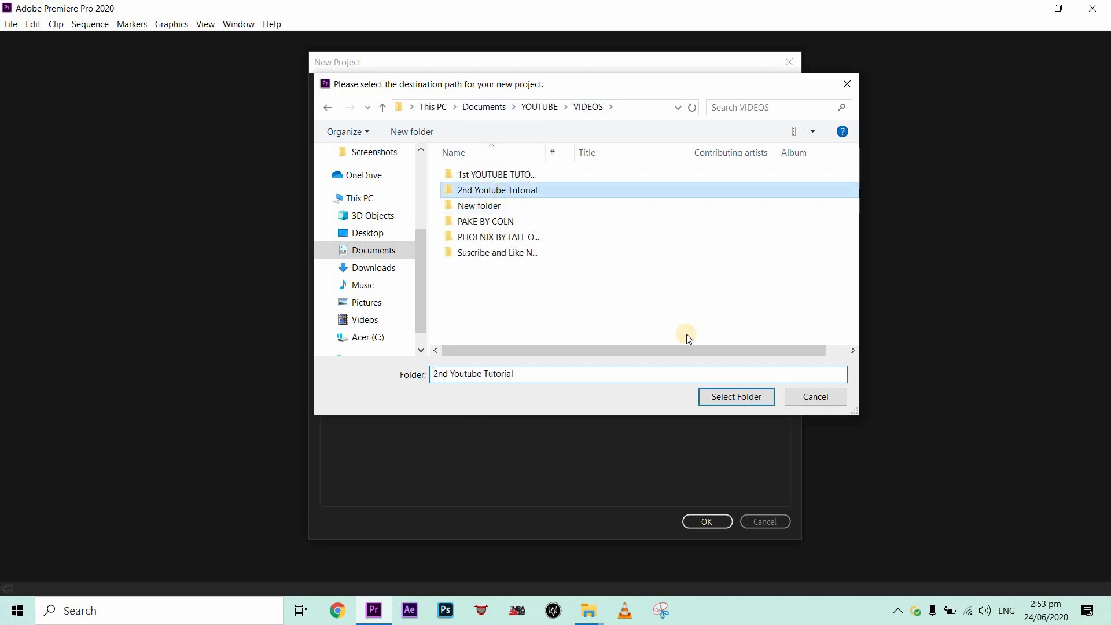
left_click(751, 400)
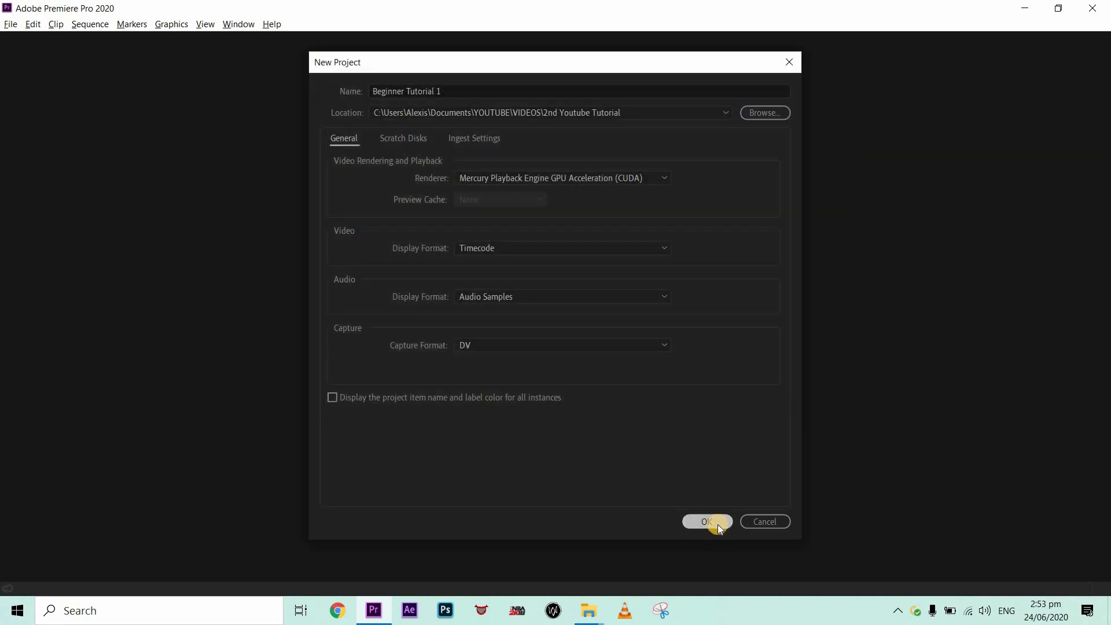
left_click(717, 524)
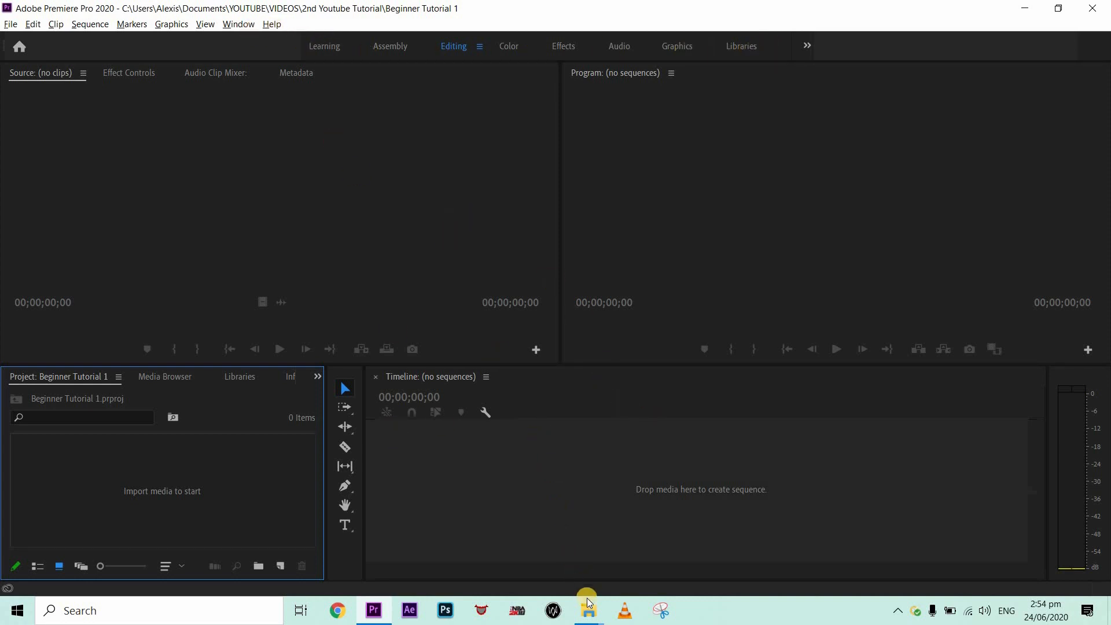
Step: Import the C0097 video from the Year End Party folder in File Explorer into the Premiere Pro project
mouse_move(589, 610)
left_click(516, 492)
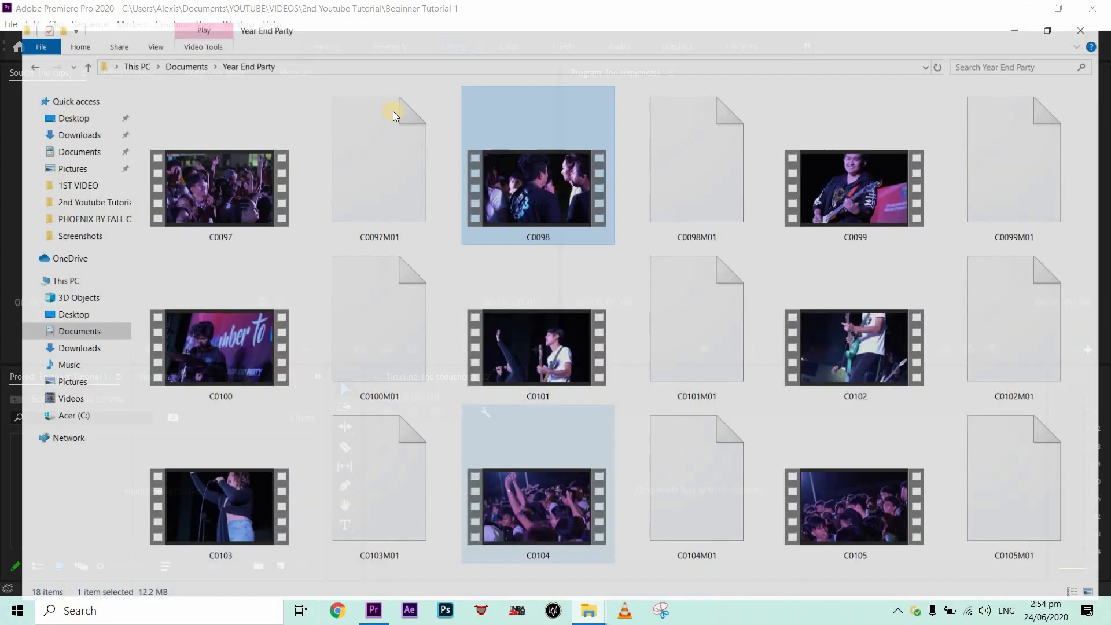
left_click(195, 178)
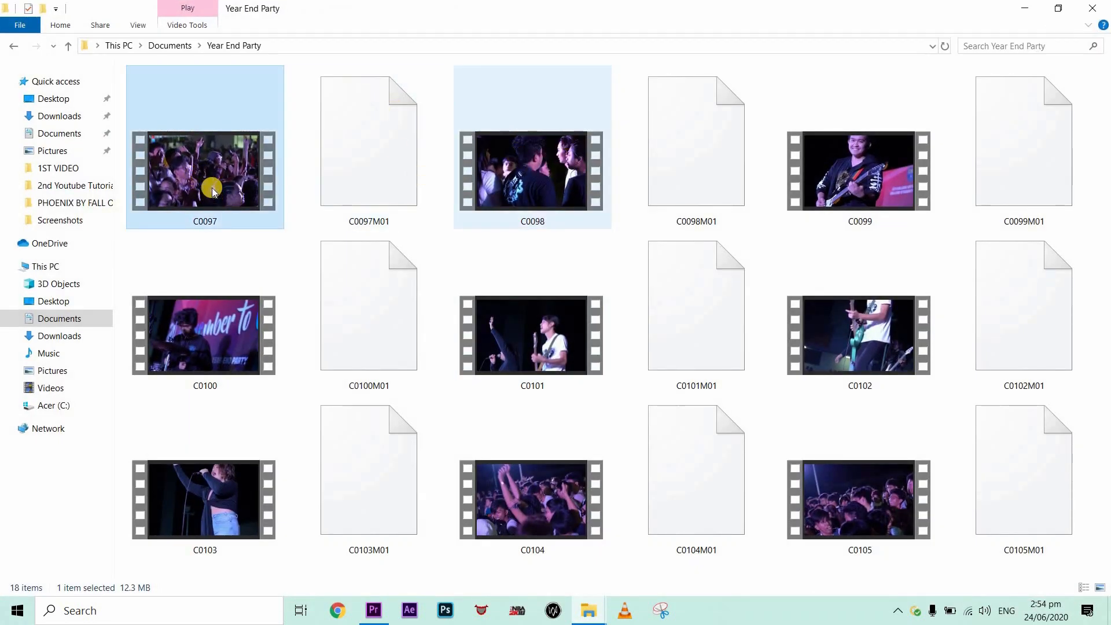
left_click_drag(215, 135, 262, 495)
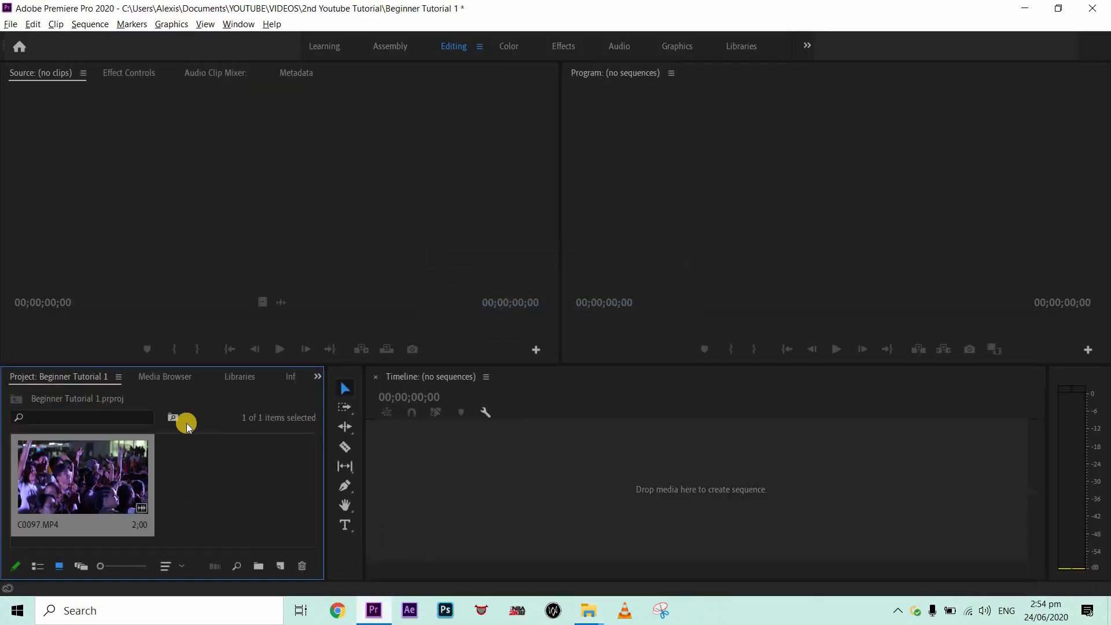
Step: Create a sequence from the imported C0097 clip, play it through, and return the playhead to the start
left_click_drag(33, 503, 494, 466)
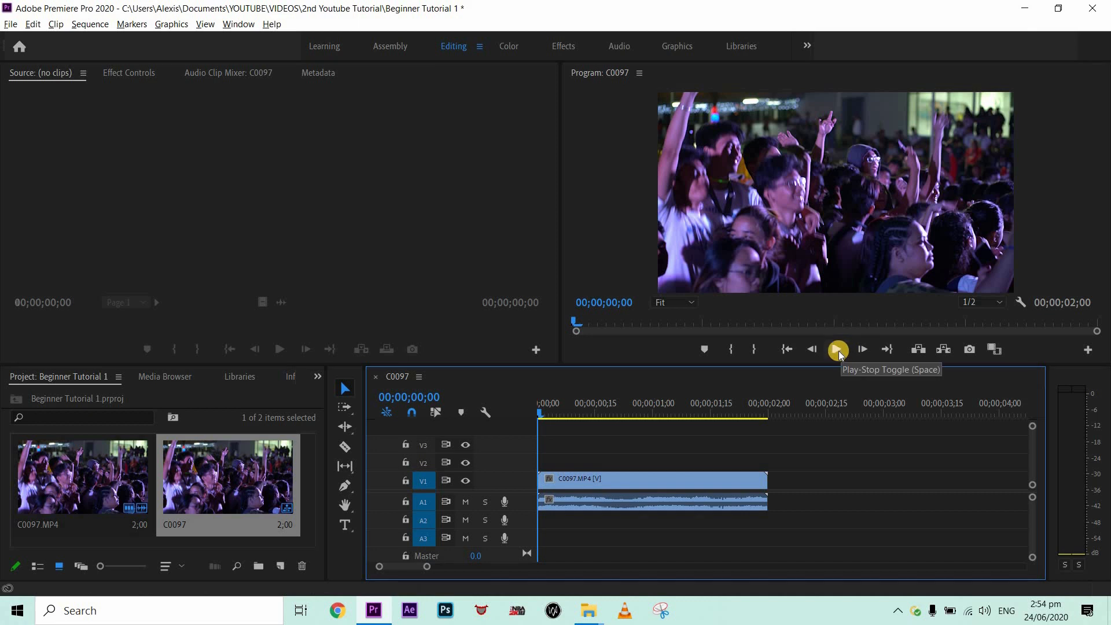
left_click(837, 350)
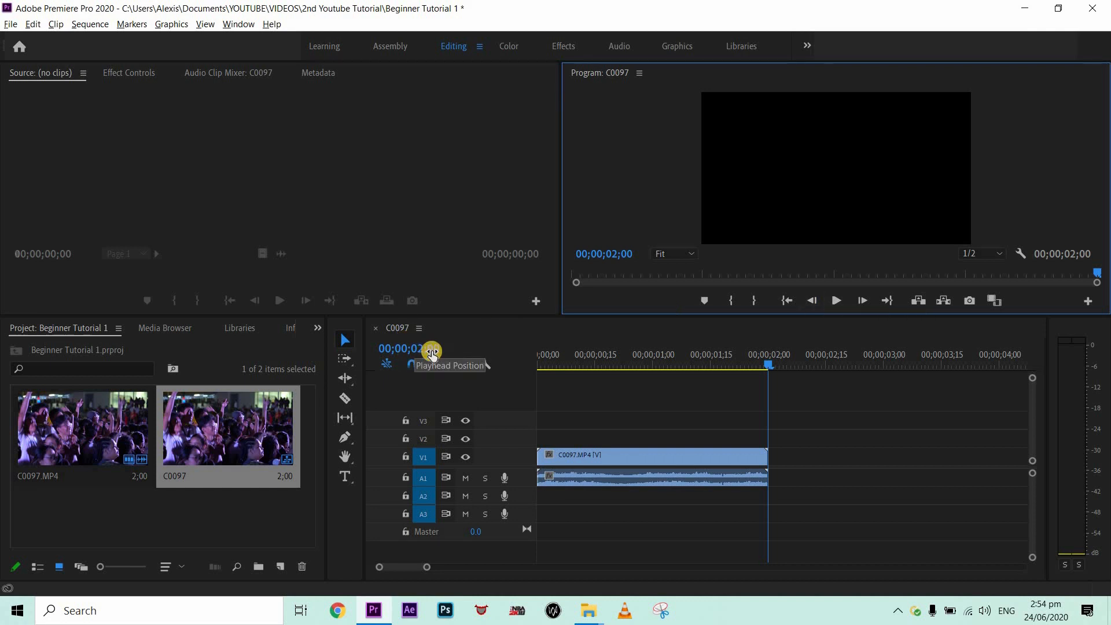
left_click_drag(623, 362, 644, 369)
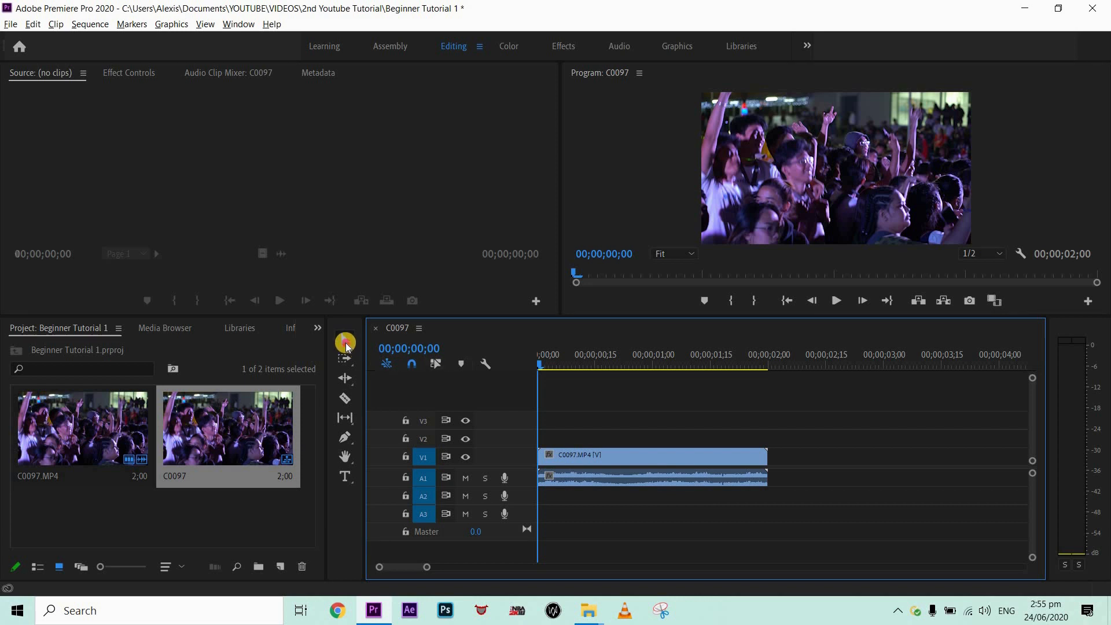
Step: Try moving the C0097 clip on the timeline with the Selection tool
left_click(347, 345)
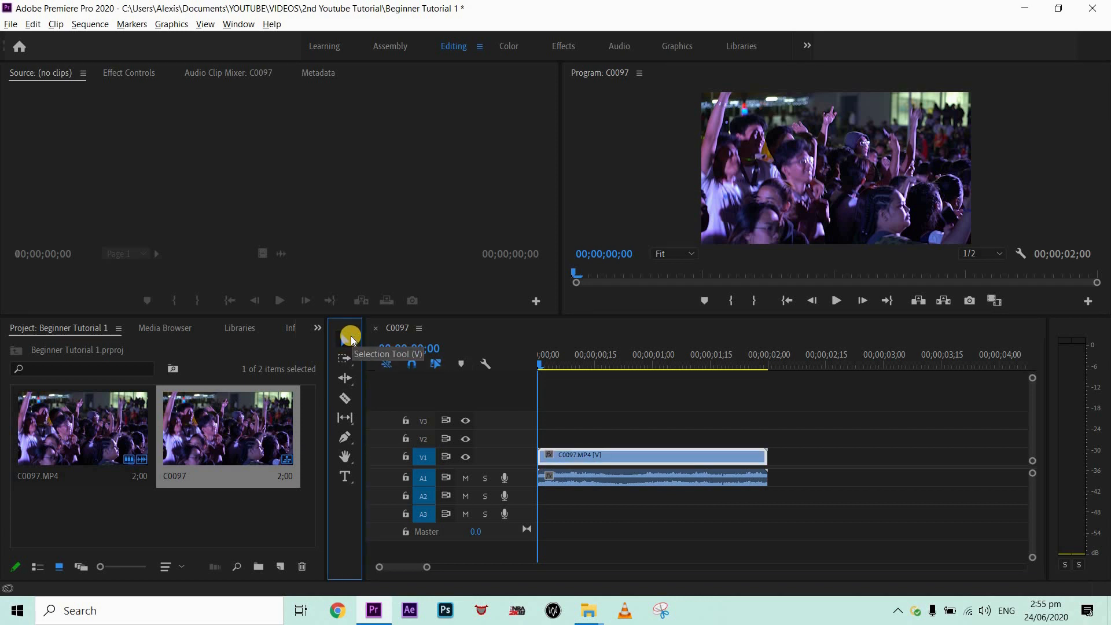
left_click(601, 460)
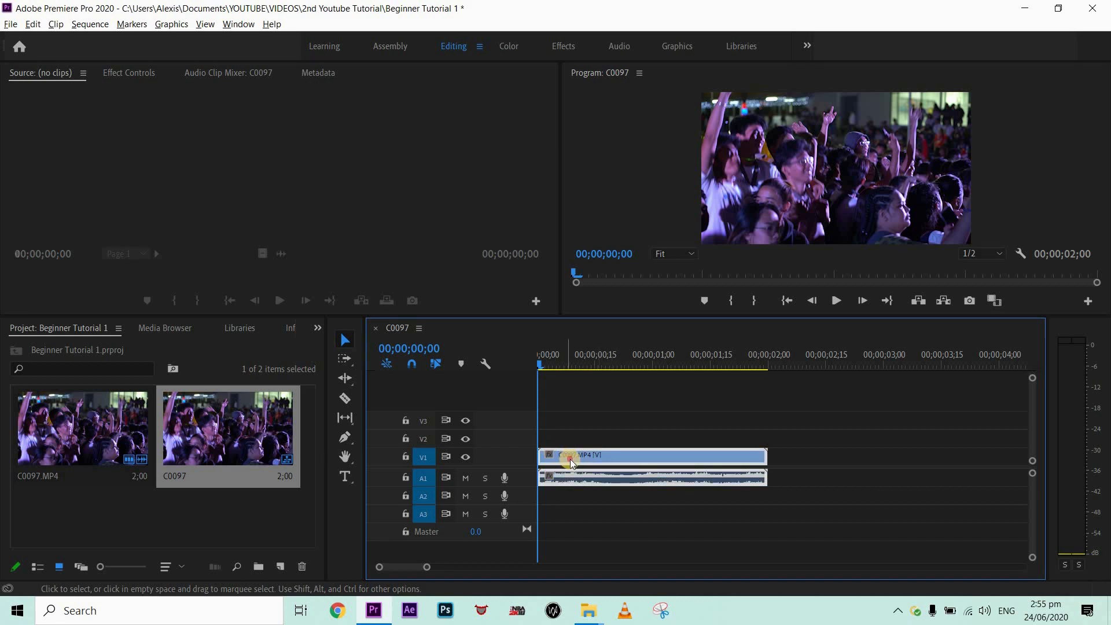
left_click_drag(571, 462, 658, 419)
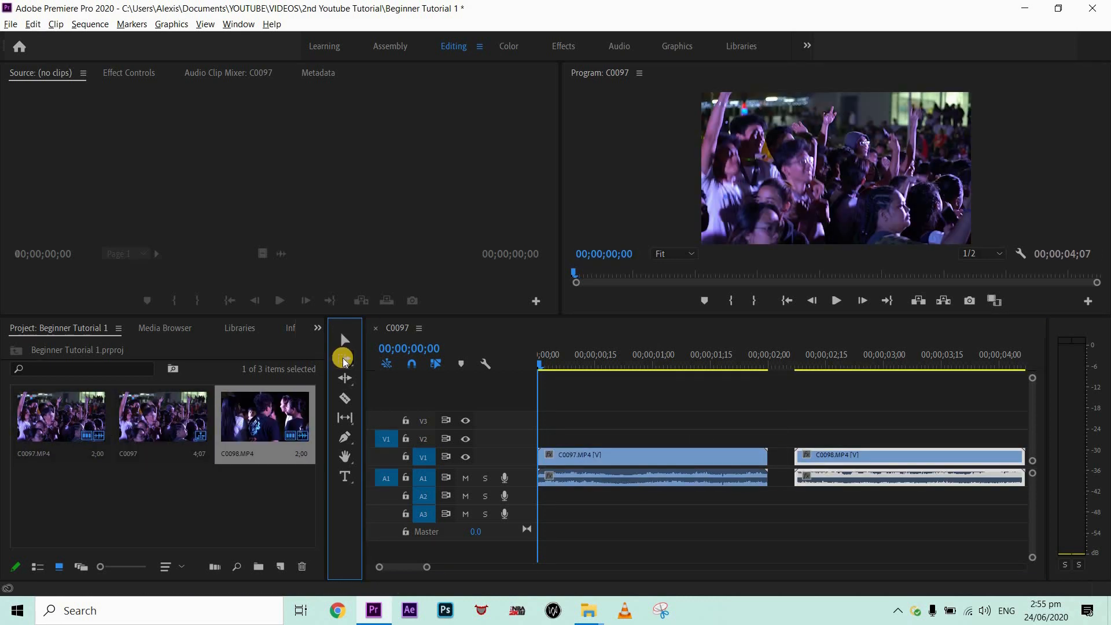
Step: Select every clip on the timeline with the Track Select Forward tool and again with the Track Select Backward tool
left_click(344, 360)
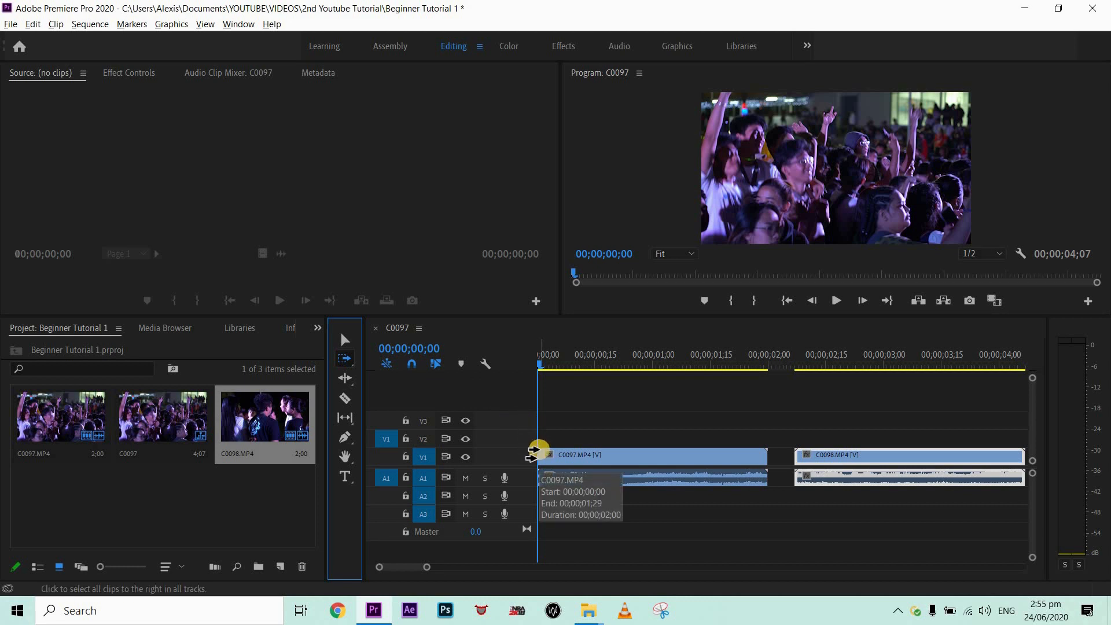
left_click(533, 450)
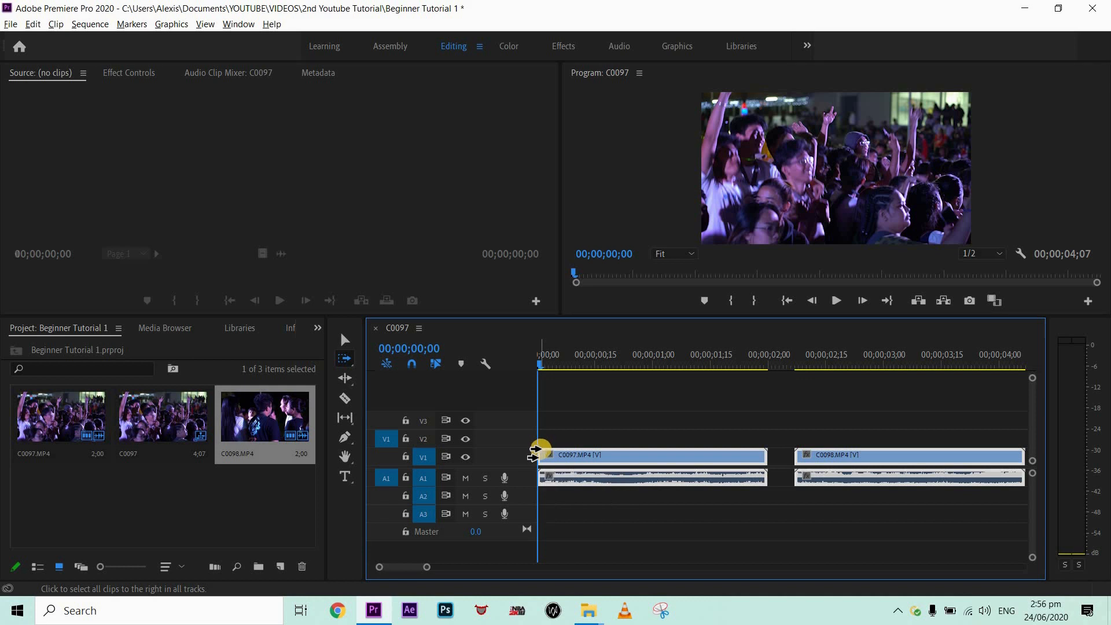
left_click(346, 360)
left_click(425, 377)
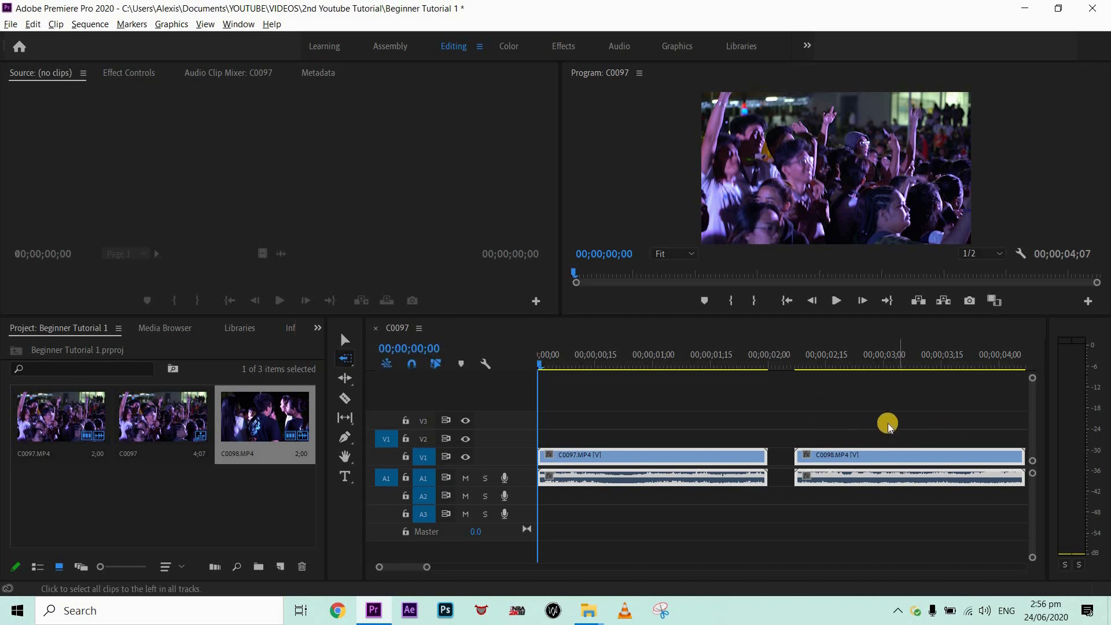
scroll(983, 442, "down", 2)
left_click(1016, 455)
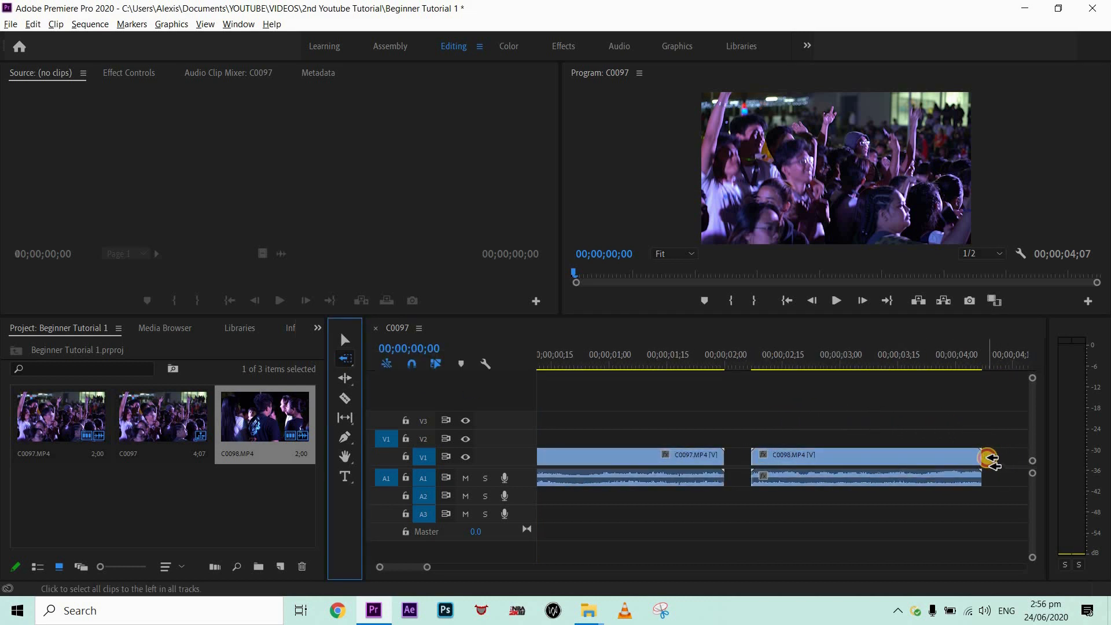
left_click(992, 459)
scroll(590, 398, "up", 2)
Step: Ripple-trim the end of the C0097 clip to about 00;00;01;05, and shorten it further to about 00;00;00;20 with the Selection tool
key("b")
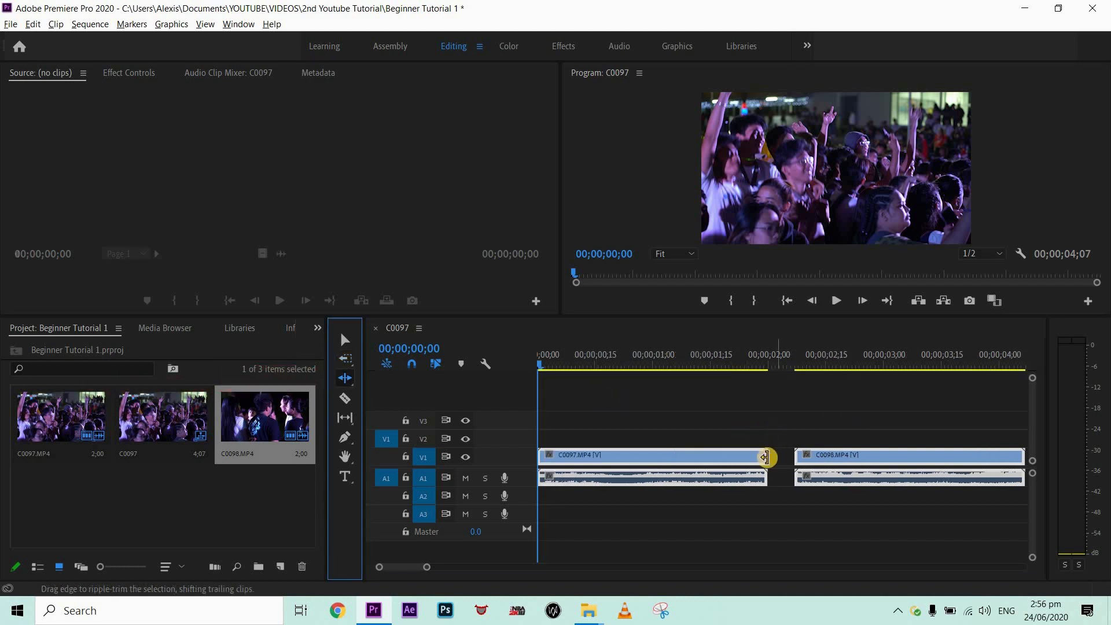
left_click_drag(766, 457, 671, 458)
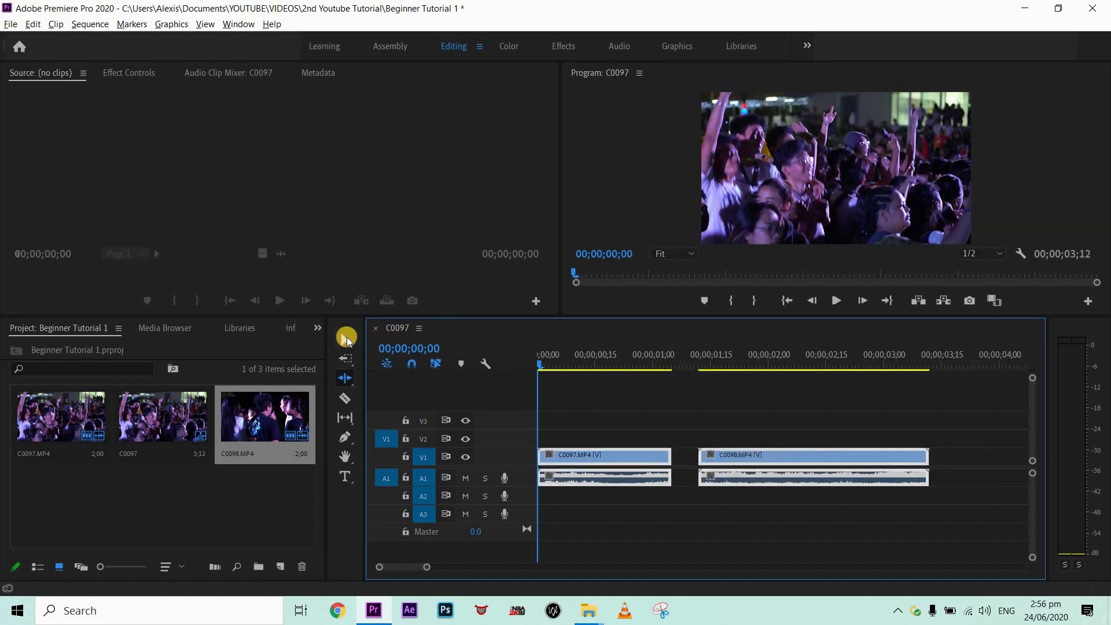
left_click(346, 338)
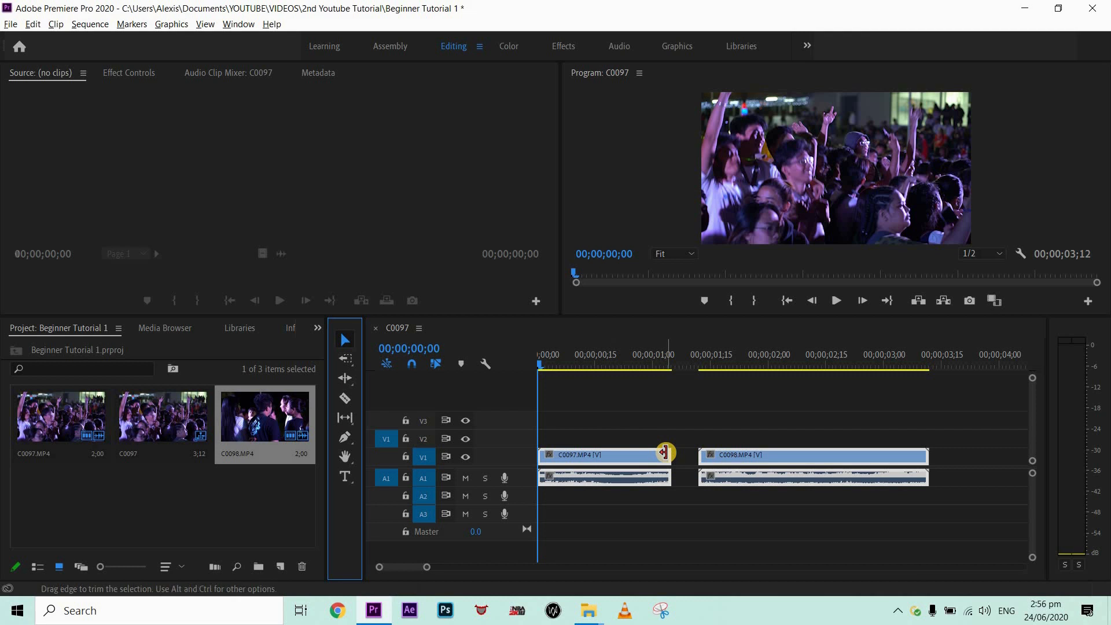
left_click_drag(665, 453, 579, 426)
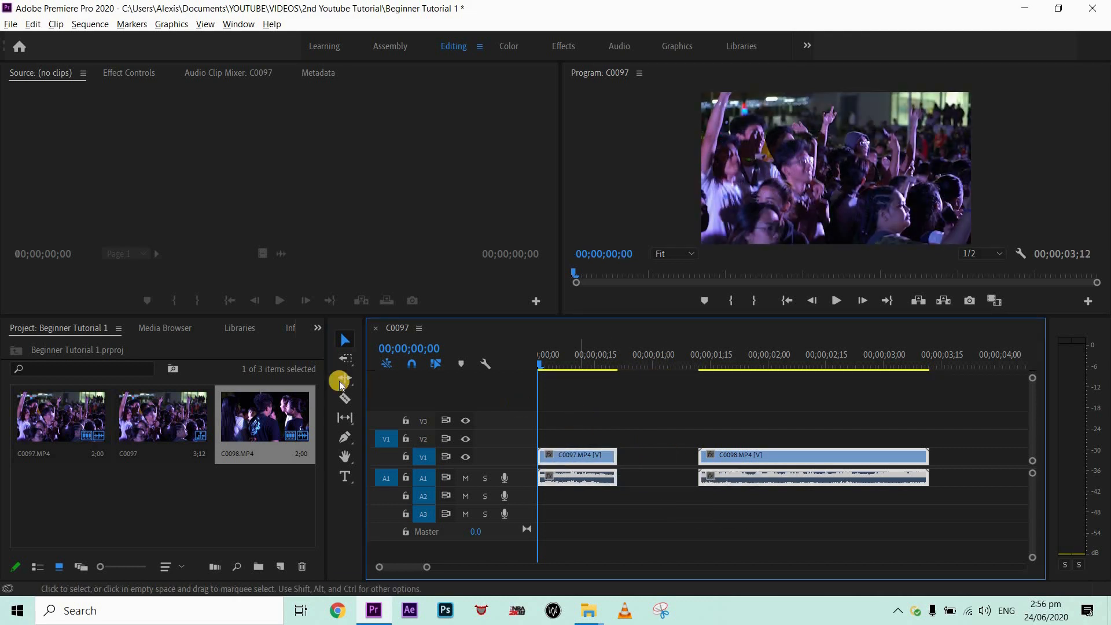
Step: Split the C0098 clip with the Razor tool at about 00;00;01;18 and 00;00;01;24, and delete the piece between the cuts
left_click(345, 399)
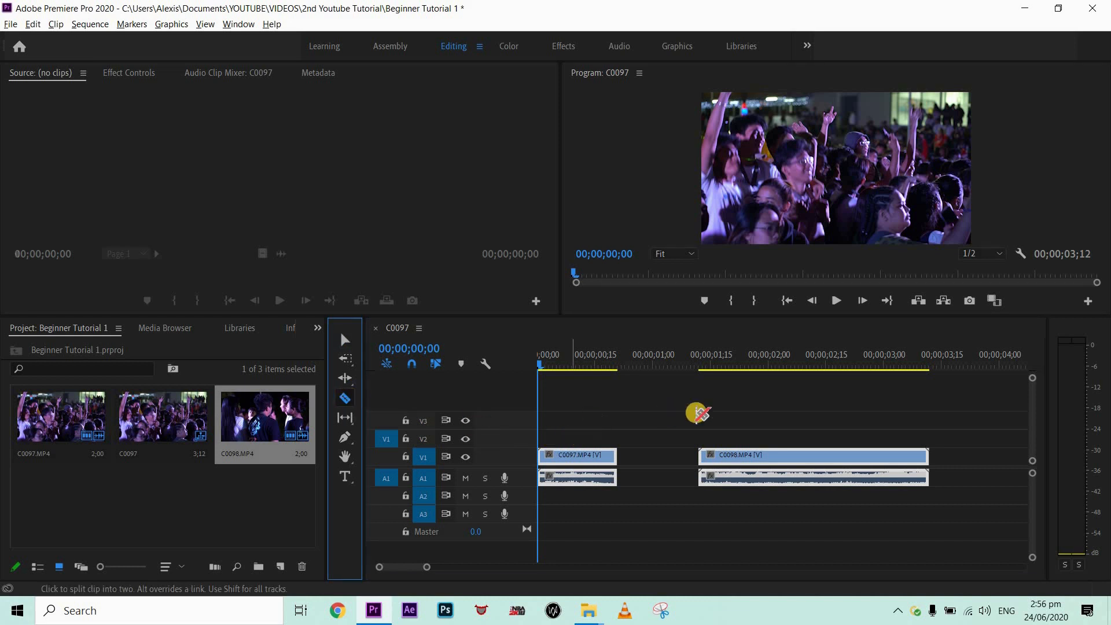
left_click(723, 457)
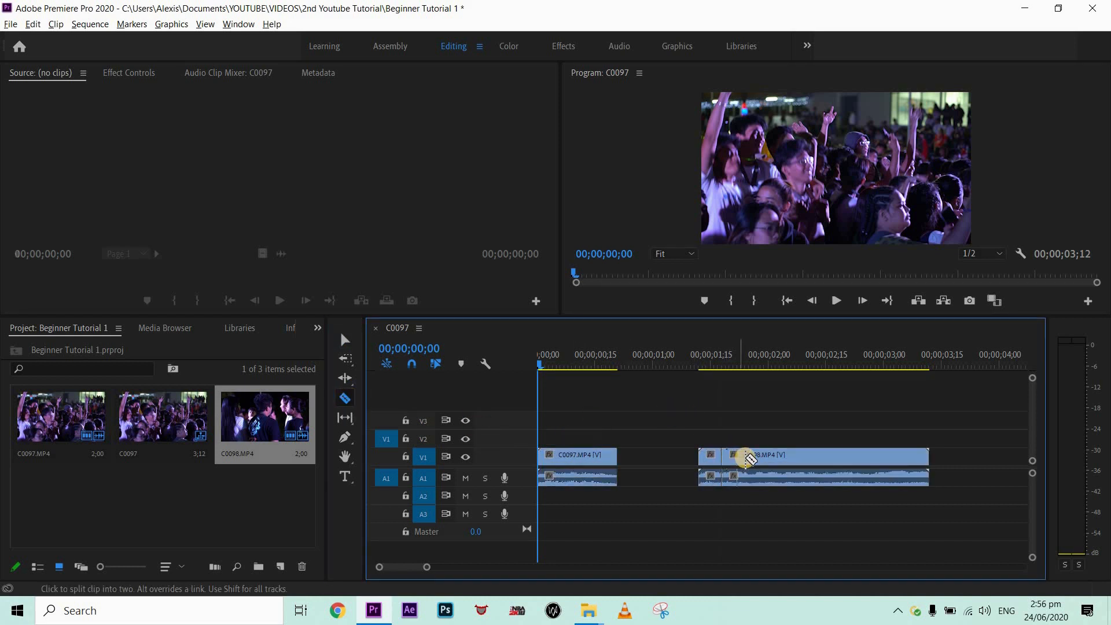
left_click(746, 458)
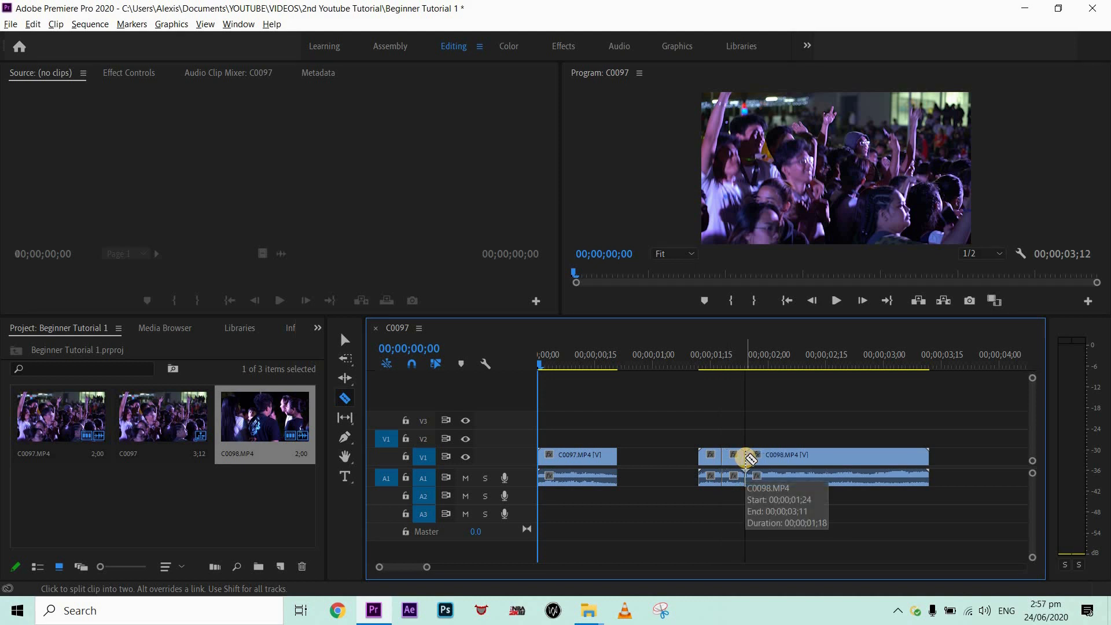
left_click(346, 338)
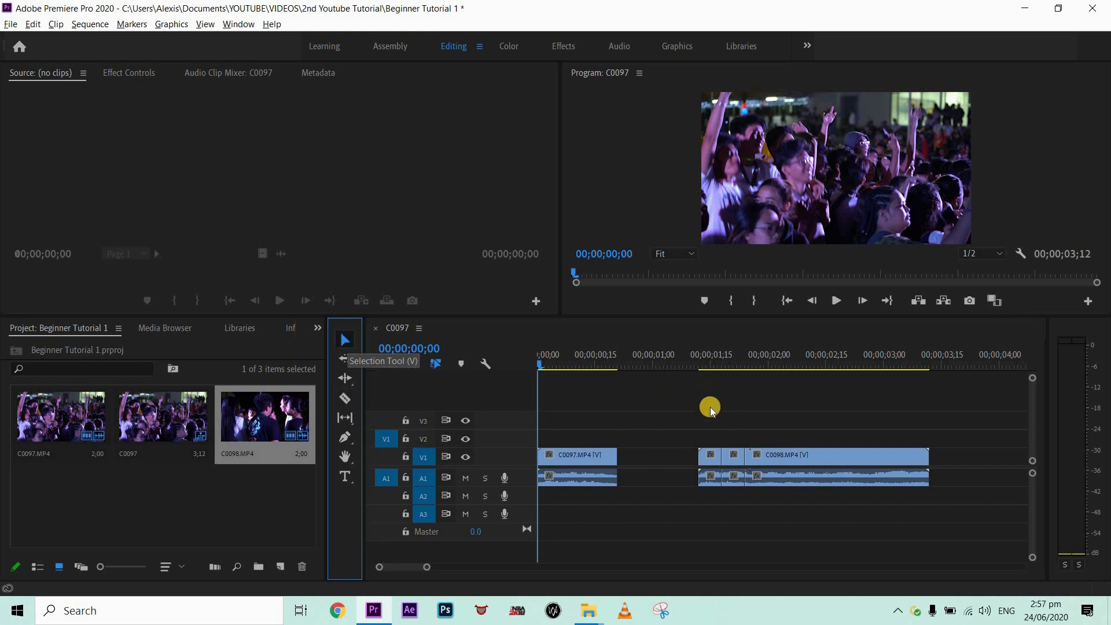
left_click(734, 459)
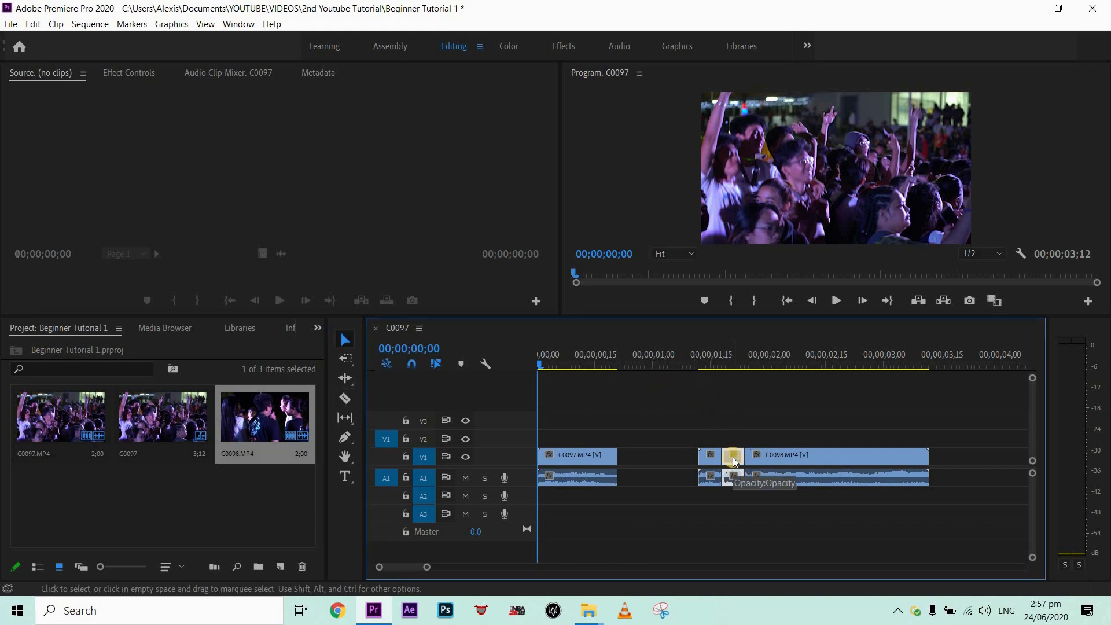
key("Delete")
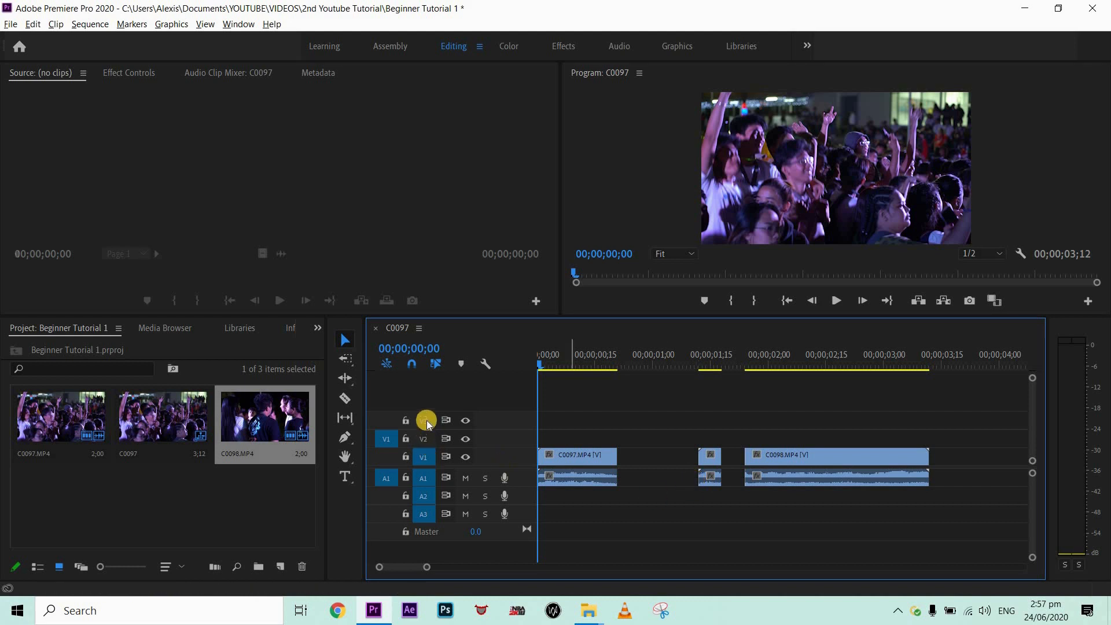
Step: Try moving the C0097 video together with its linked audio between timeline tracks
left_click(577, 460)
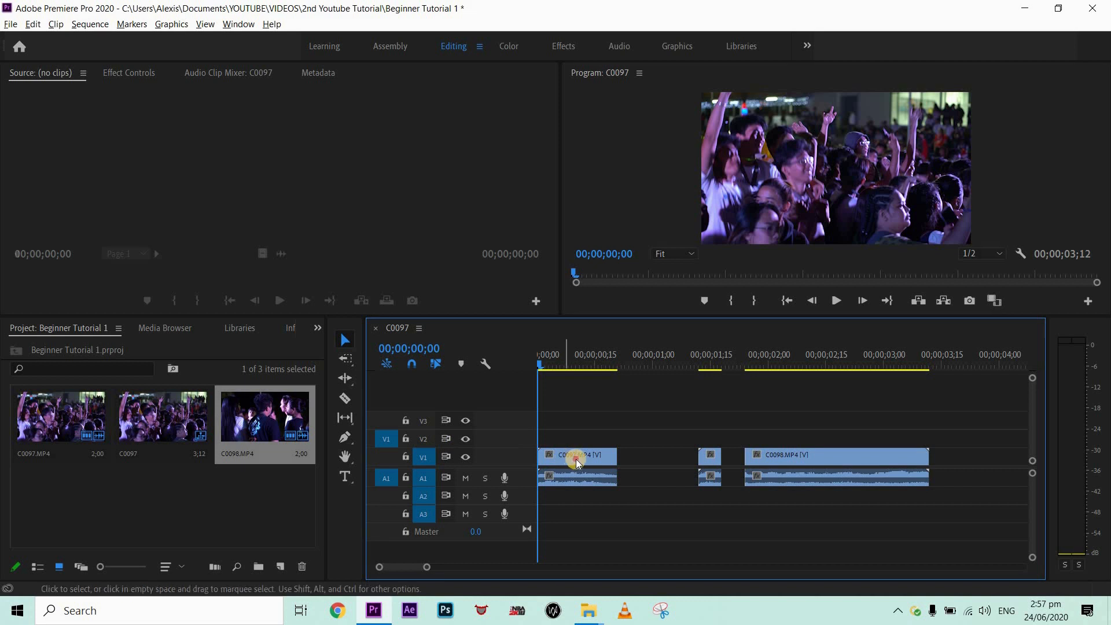
left_click(573, 441)
mouse_move(580, 457)
left_mouse_down()
mouse_move(583, 421)
mouse_move(579, 458)
left_mouse_up()
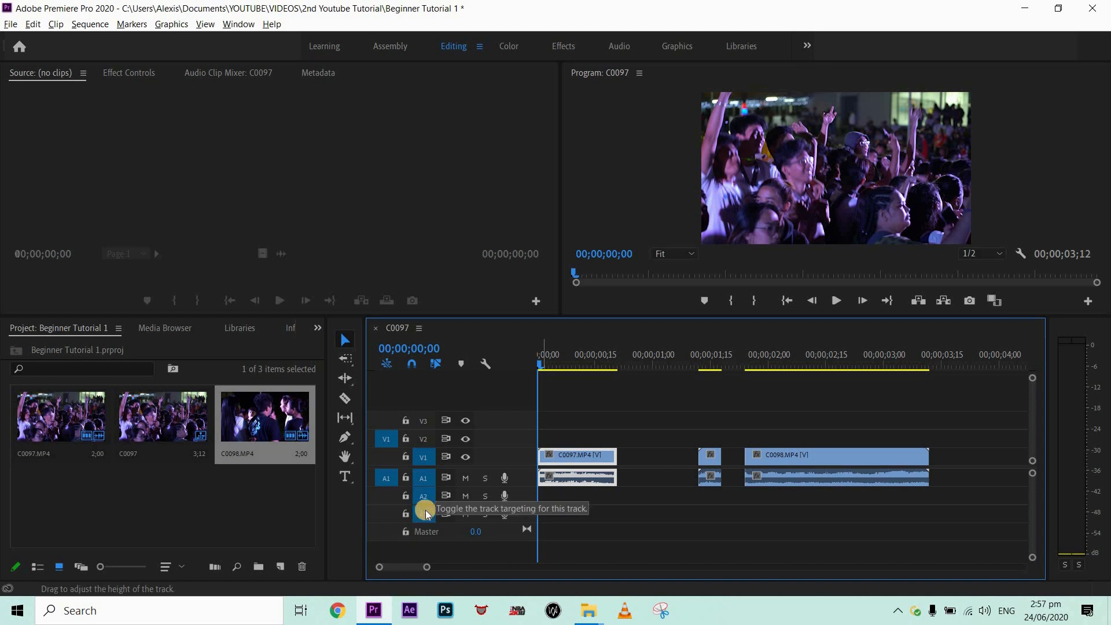
left_click_drag(574, 482, 576, 455)
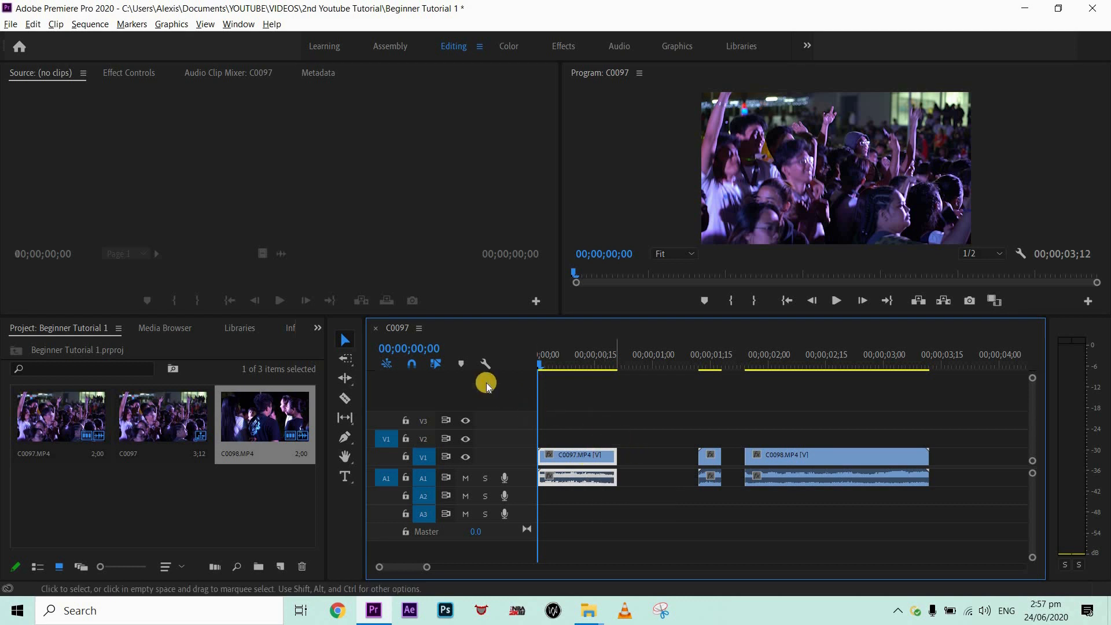
Step: Turn off Linked Selection and move only the video part of the C0097 clip from track V1 to track V2
left_click(436, 364)
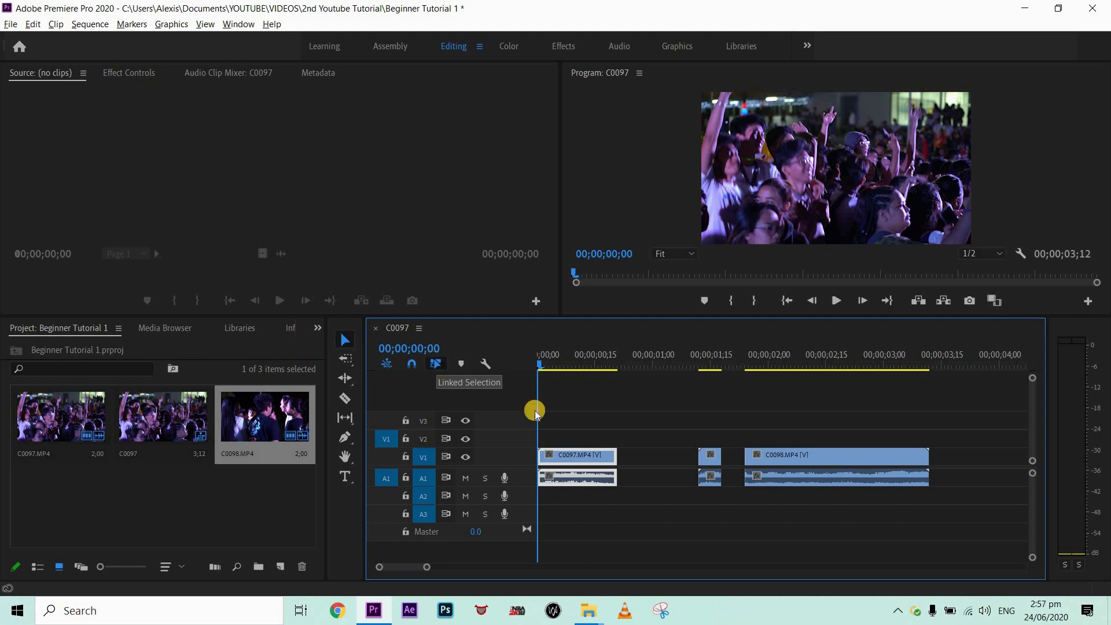
left_click_drag(603, 458, 604, 439)
left_click(604, 449)
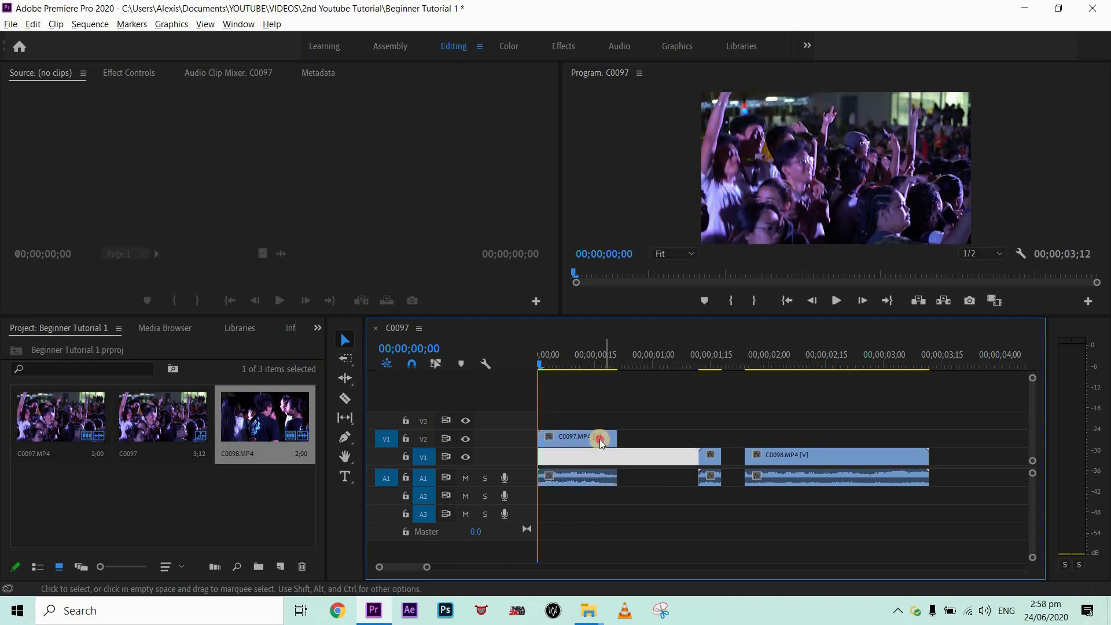
Step: Move the video part of the C0097 clip from track V2 back down to track V1
left_click(601, 440)
left_click_drag(583, 438, 593, 499)
left_click_drag(593, 499, 593, 492)
Step: Add the title text "Tutorial" near the middle of the video frame with the Type tool
left_click(345, 478)
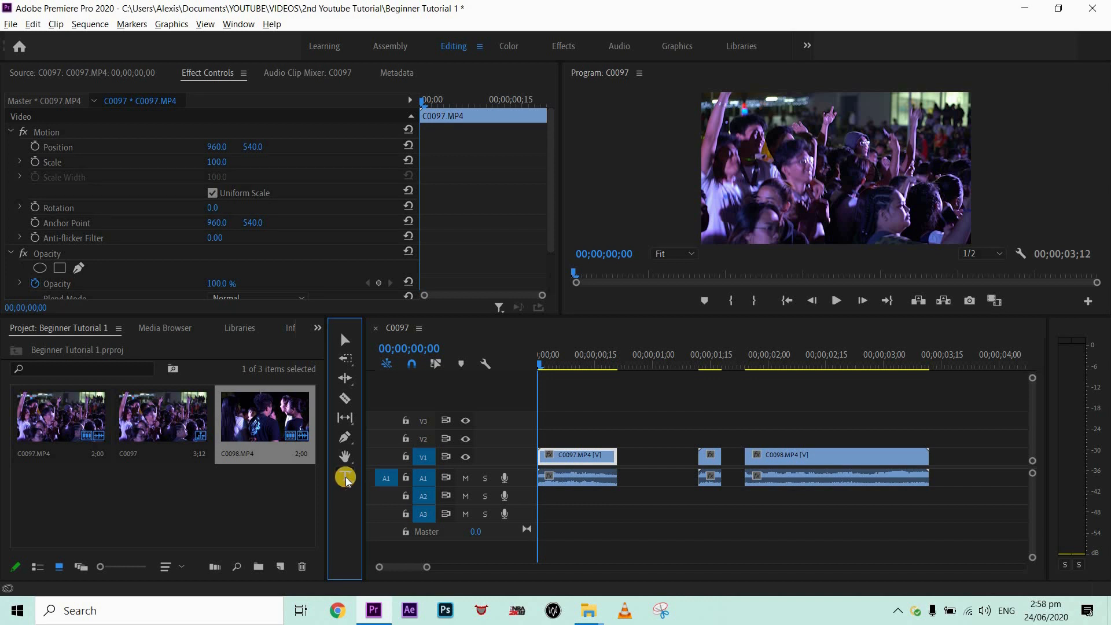
left_click(803, 188)
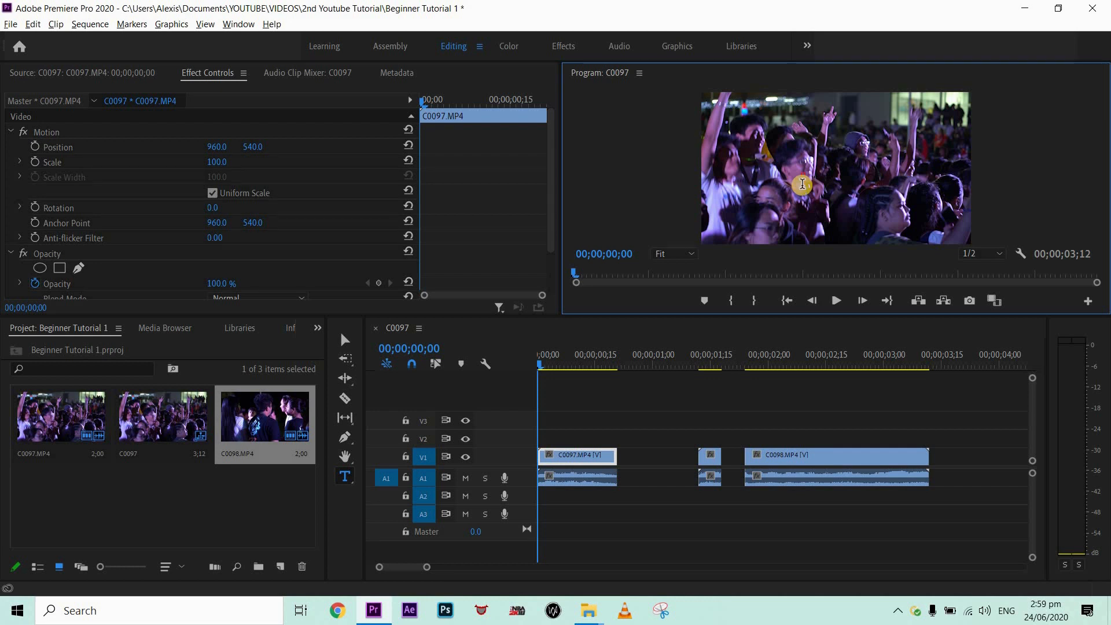
left_click(803, 184)
type("Tutorial")
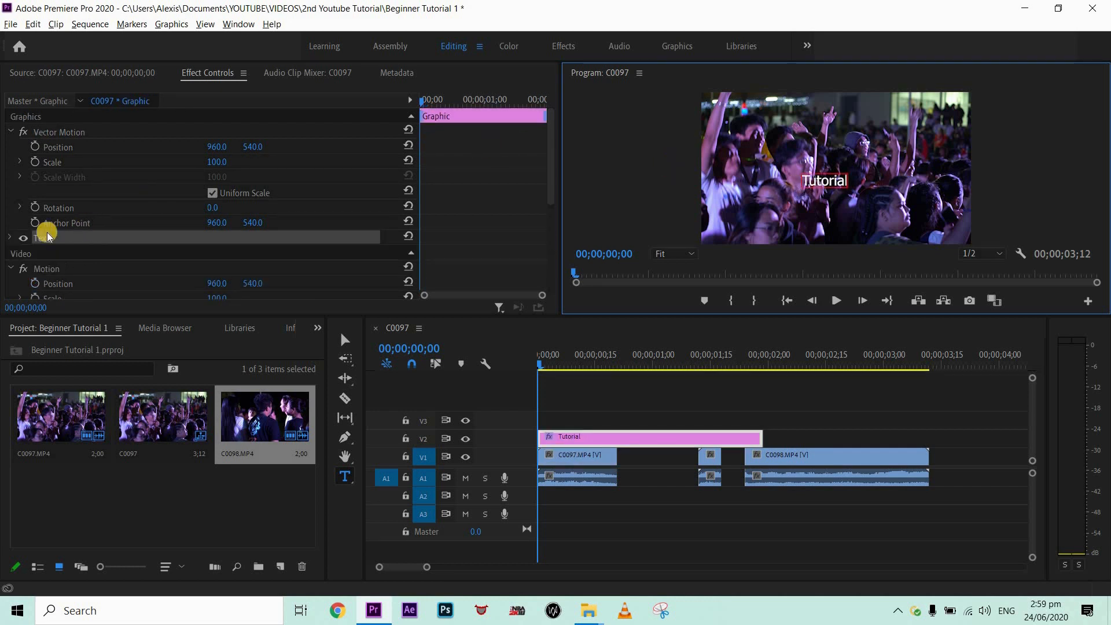
Step: Expand the Tutorial text's source settings and try the Tw Cen MT font
left_click(11, 238)
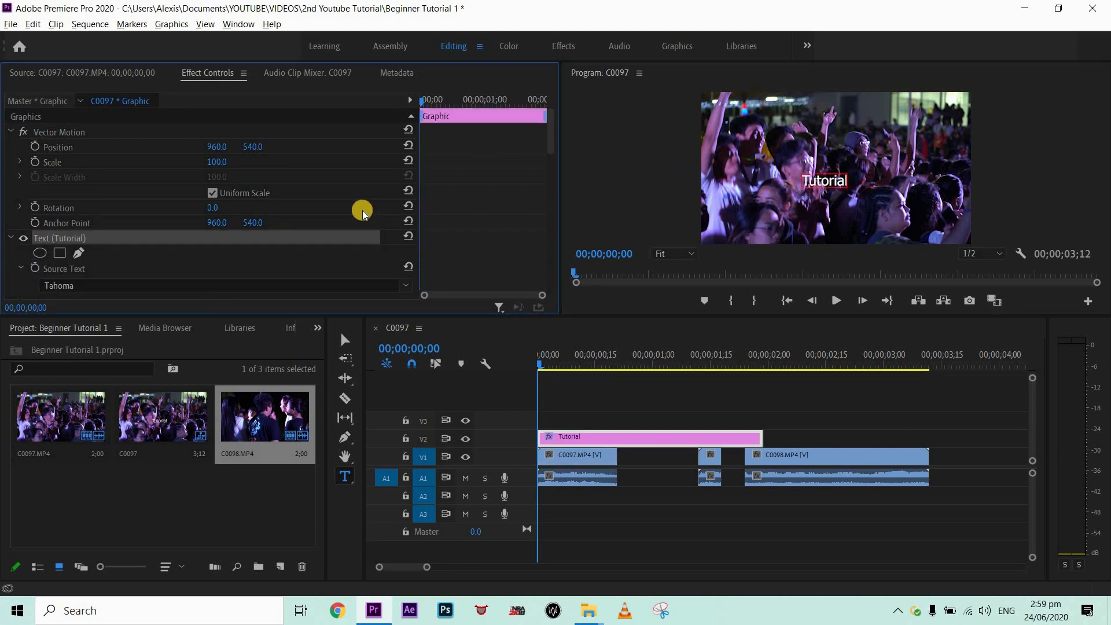
scroll(360, 219, "down", 2)
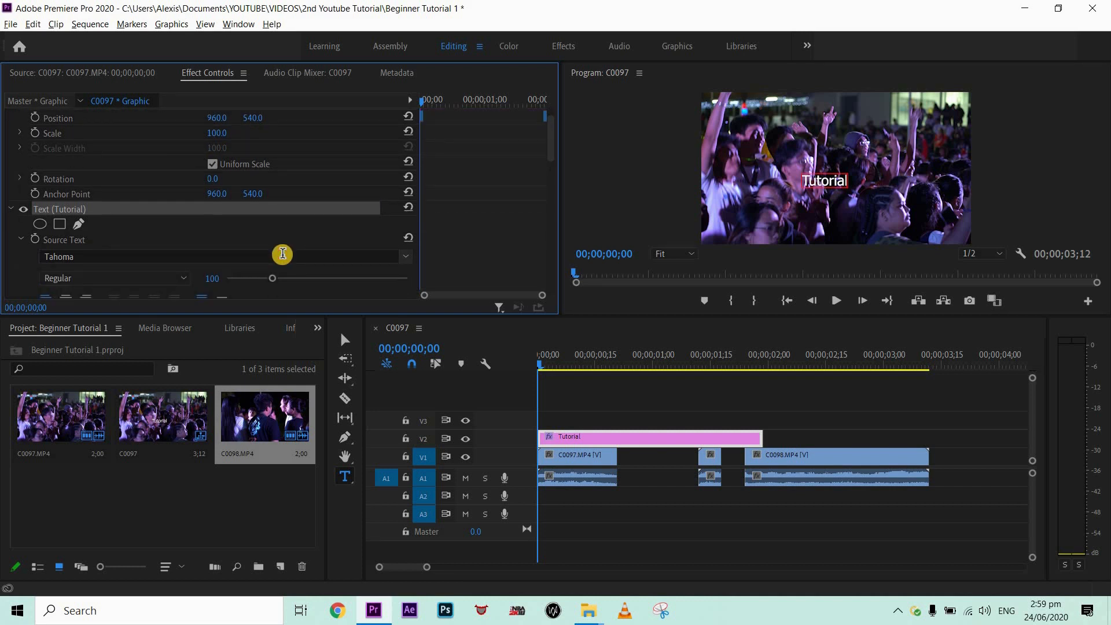
left_click(278, 257)
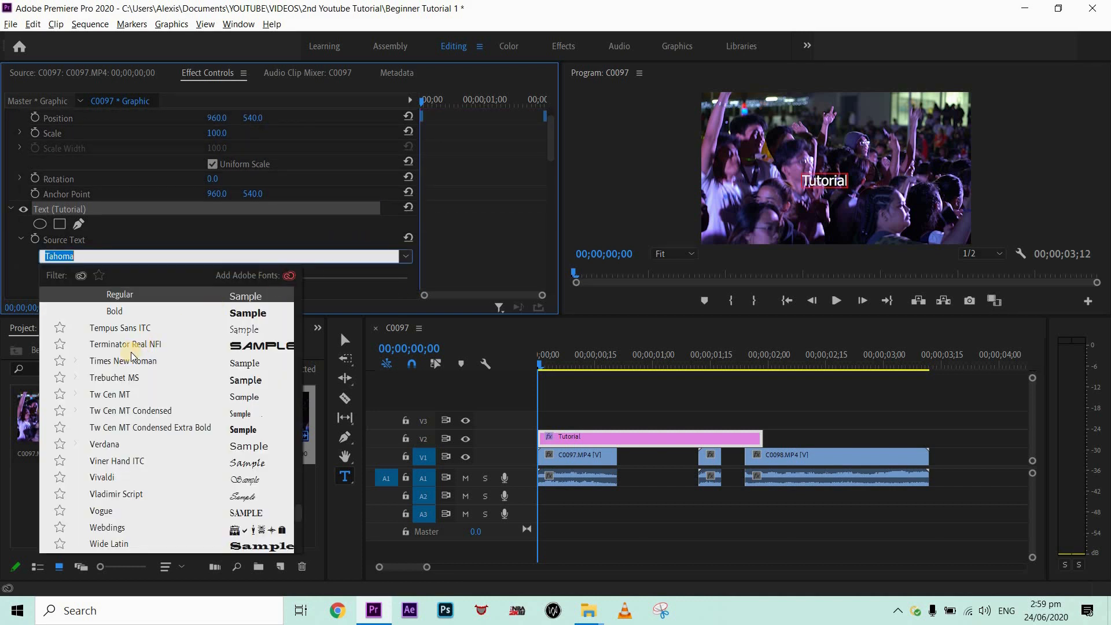
left_click(122, 397)
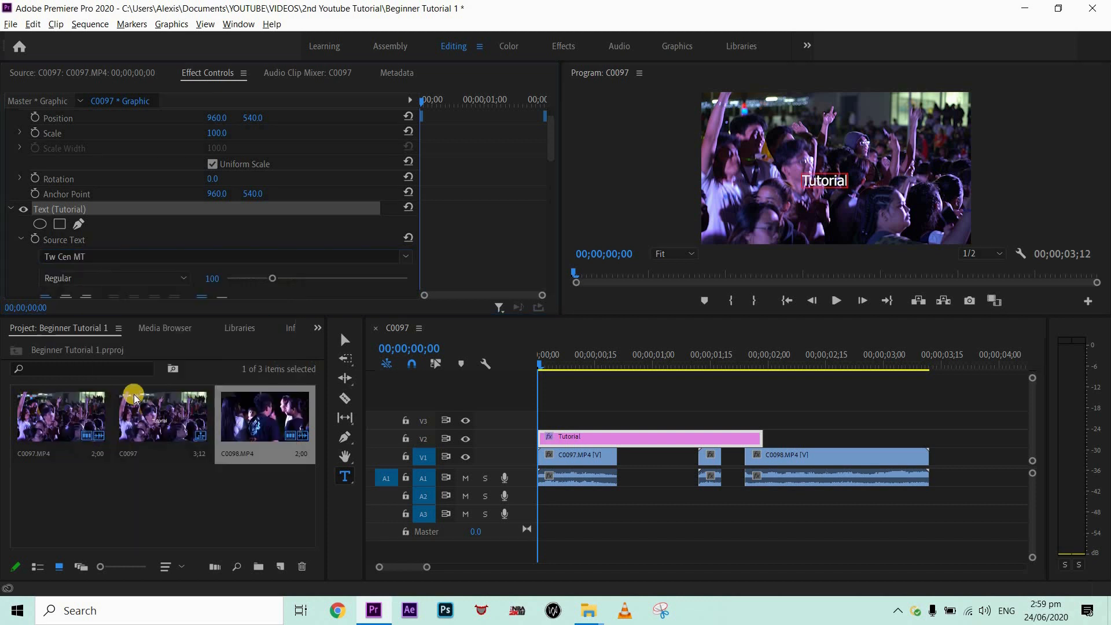
Step: Select the whole word Tutorial in the frame and try the Times New Roman, Vivaldi and World of Water fonts
left_click(615, 442)
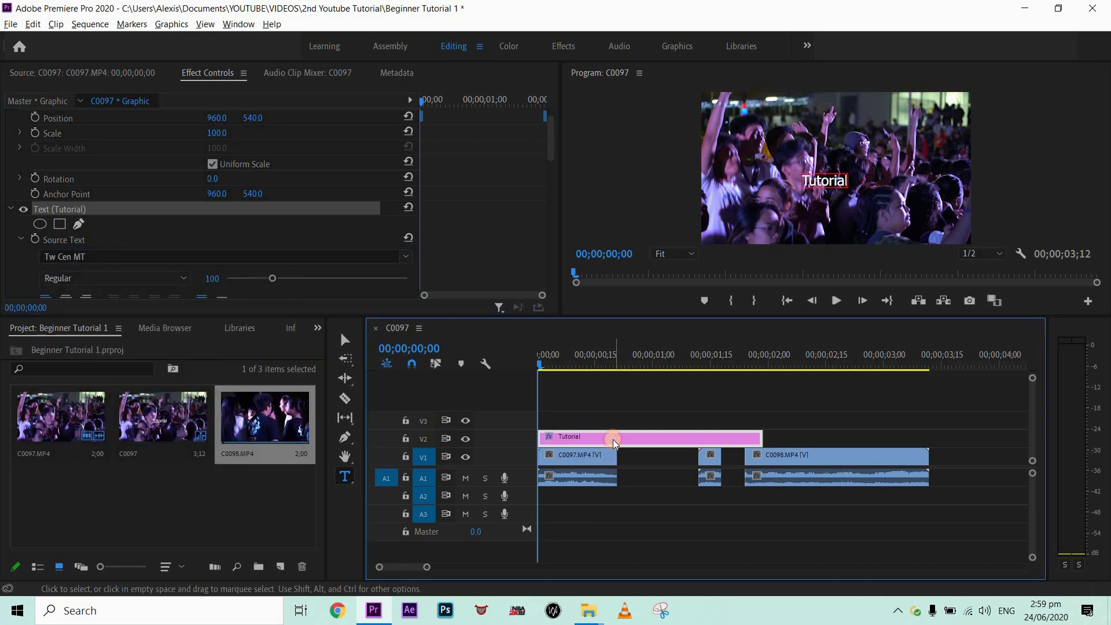
left_click(825, 179)
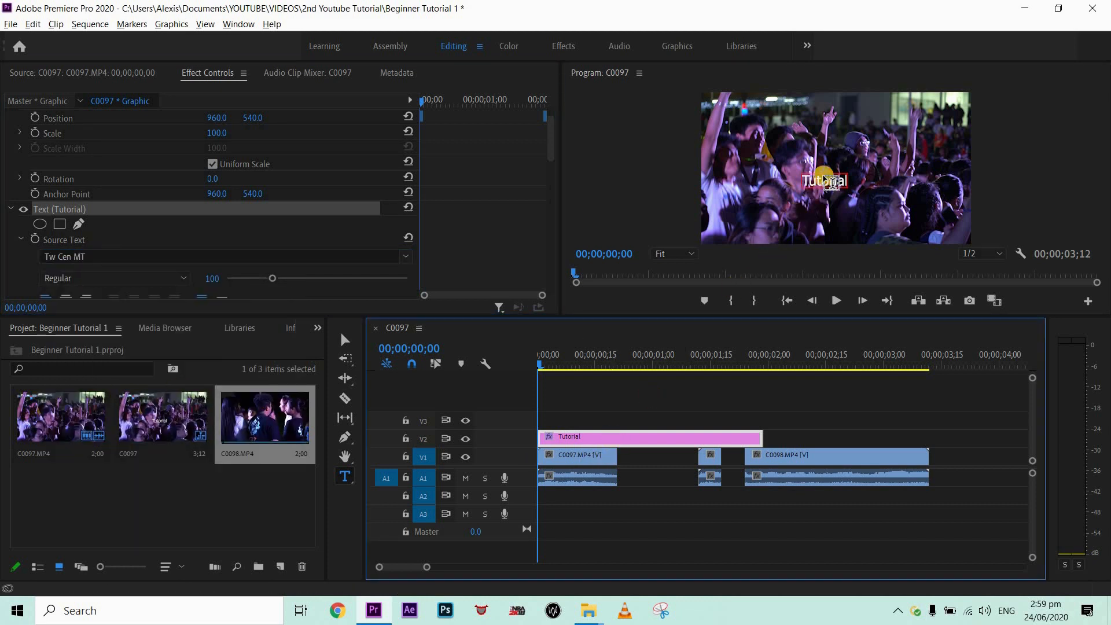
double_click(832, 182)
left_click(237, 257)
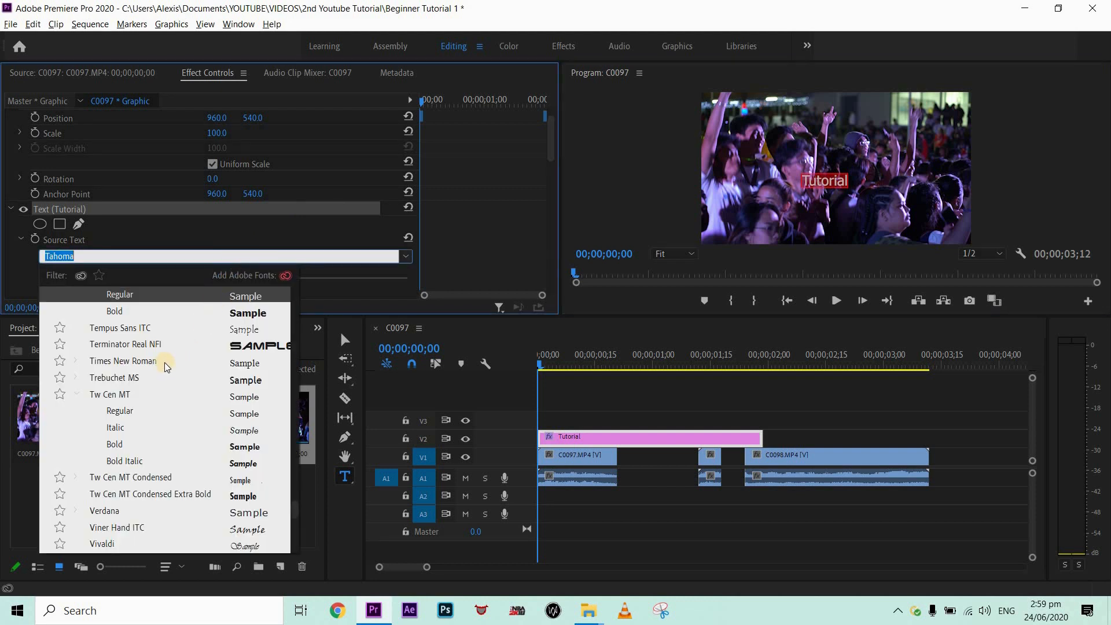
left_click(190, 361)
left_click(210, 261)
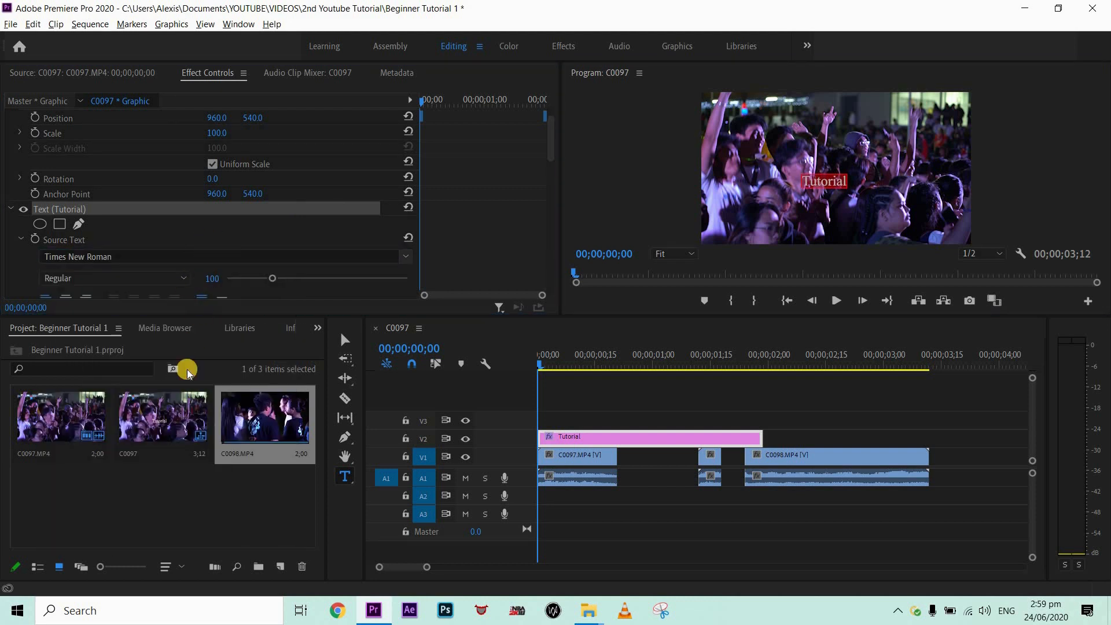
left_click(123, 528)
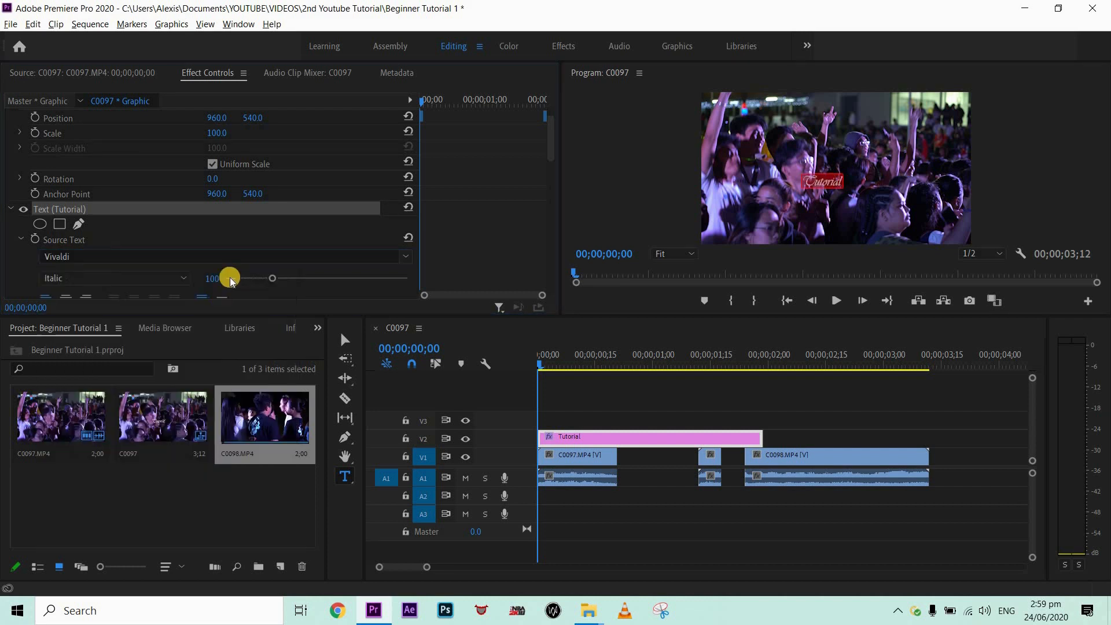
left_click(226, 259)
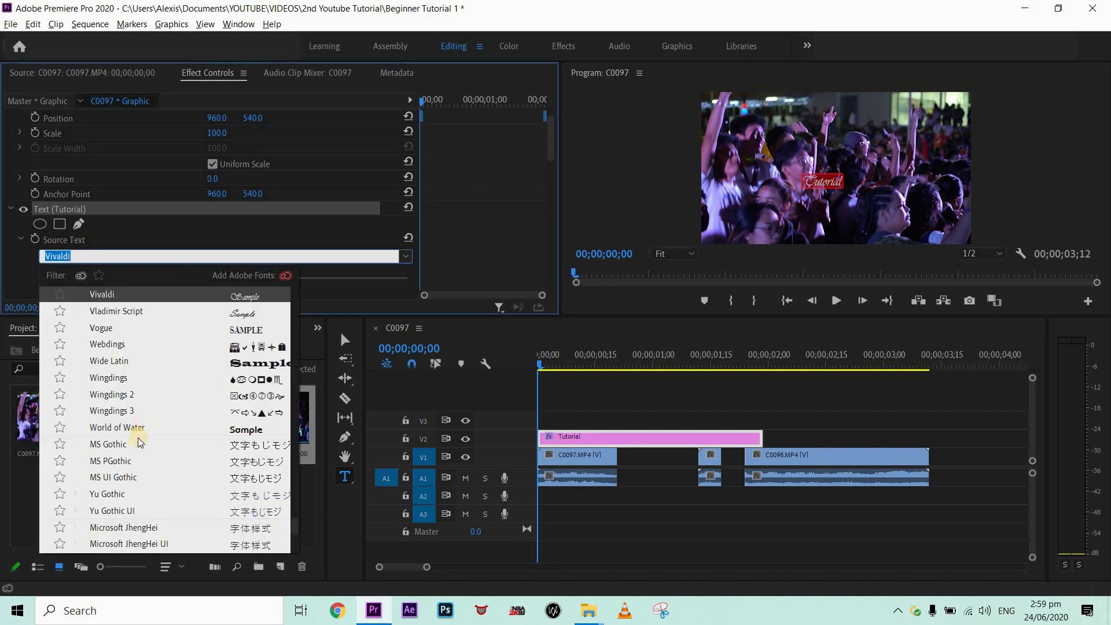
left_click(127, 431)
Step: Set the Tutorial text's font to Segoe UI Historic and its size to 316
left_click(244, 258)
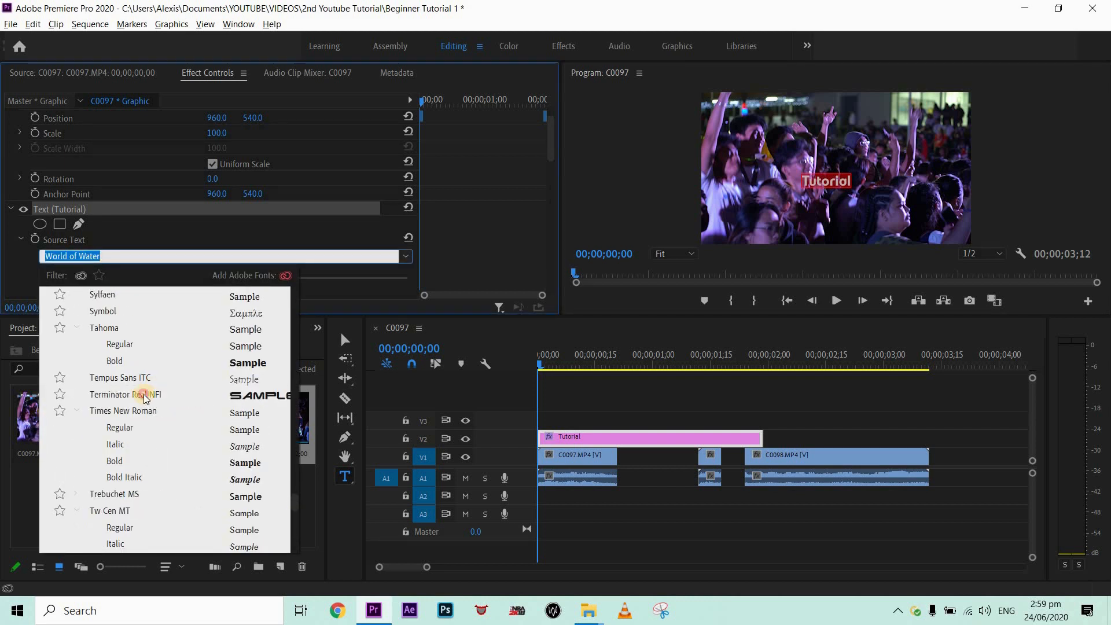
scroll(144, 399, "up", 5)
left_click(144, 399)
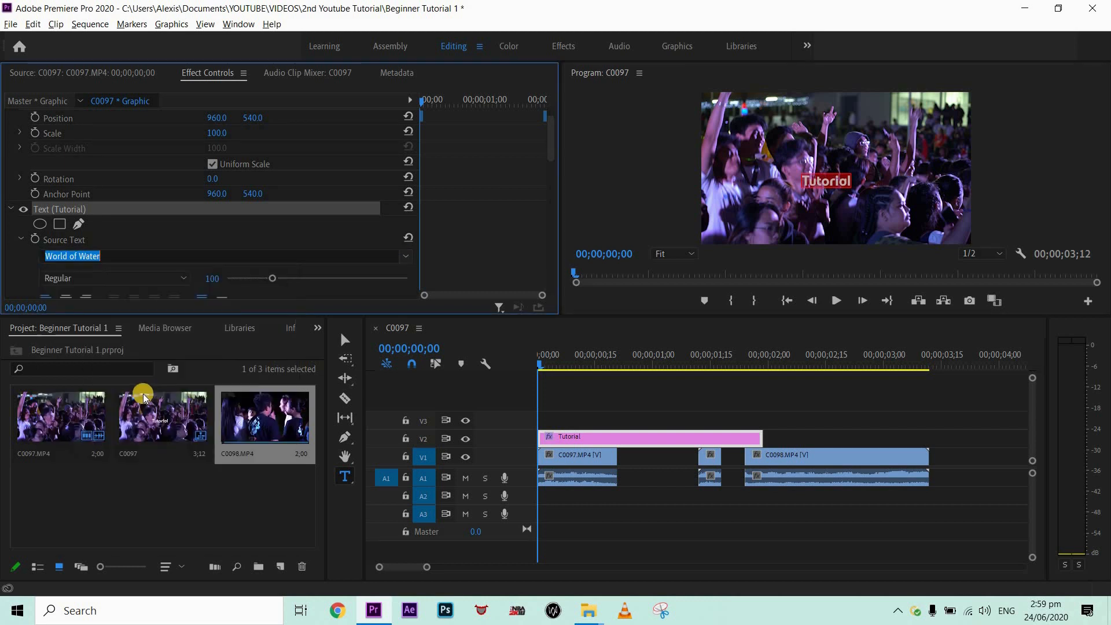
left_click_drag(277, 280, 369, 276)
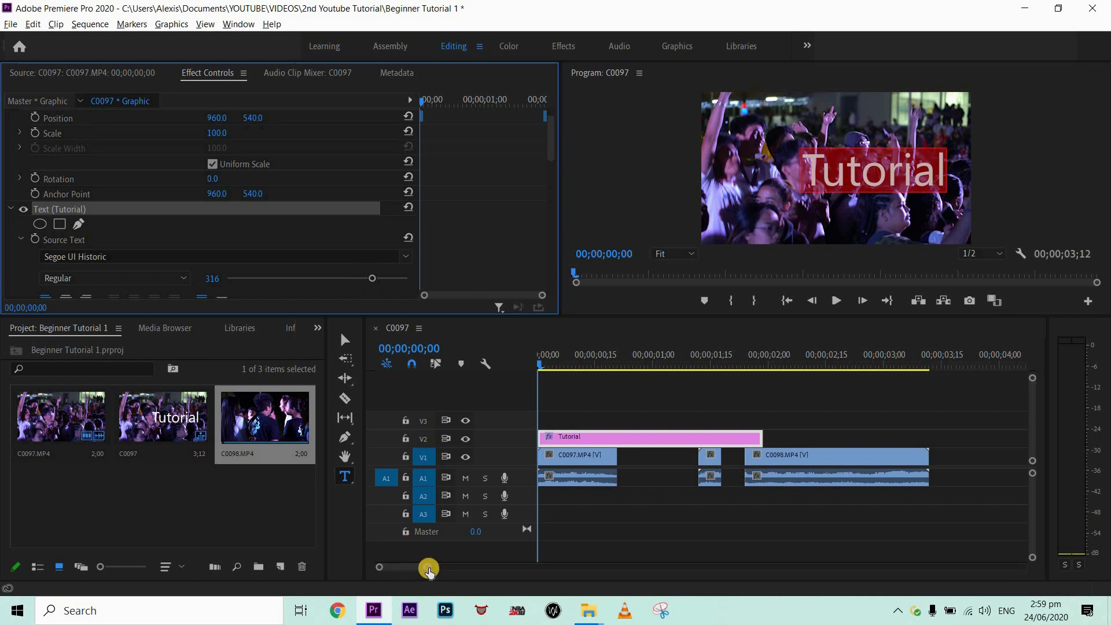
Step: Enlarge the timeline's tracks so the clips show thumbnails, and turn Linked Selection back on
left_click_drag(439, 570, 390, 567)
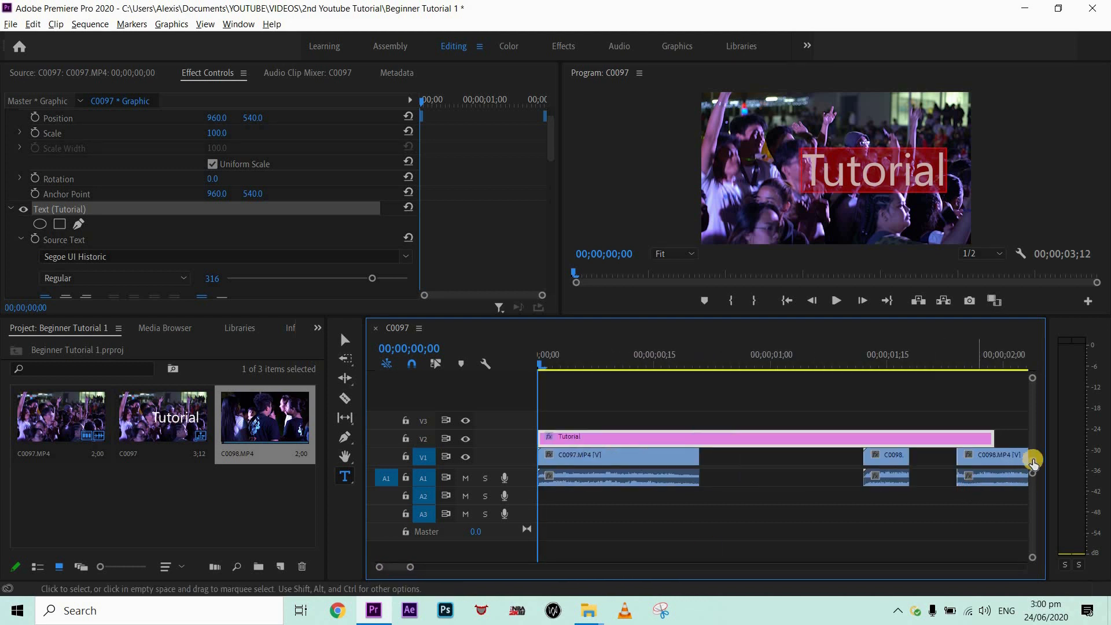
mouse_move(1033, 446)
left_mouse_down()
mouse_move(1033, 481)
mouse_move(1031, 467)
left_mouse_up()
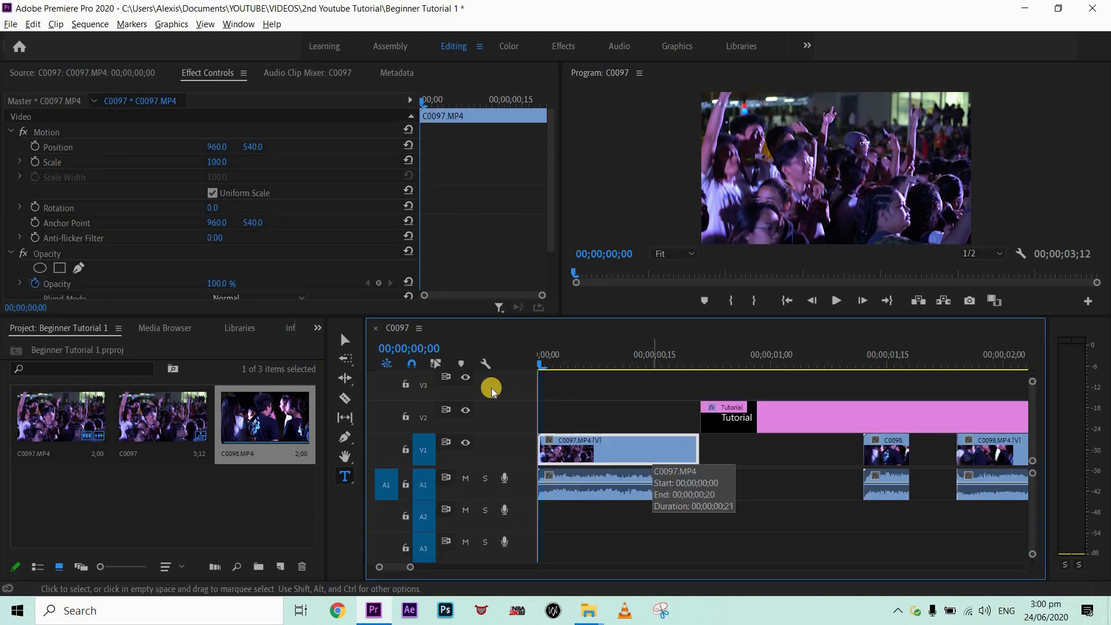
left_click(437, 365)
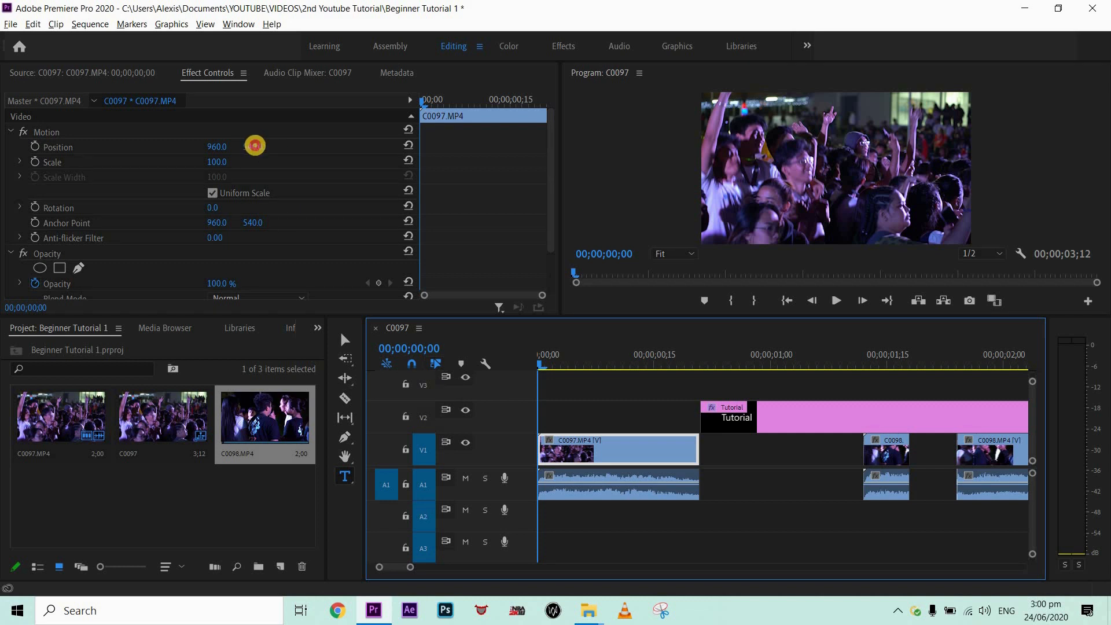
Step: Try repositioning the C0097 clip with its horizontal and vertical Position values, and undo the changes
left_click_drag(255, 145, 324, 171)
left_click_drag(218, 149, 292, 149)
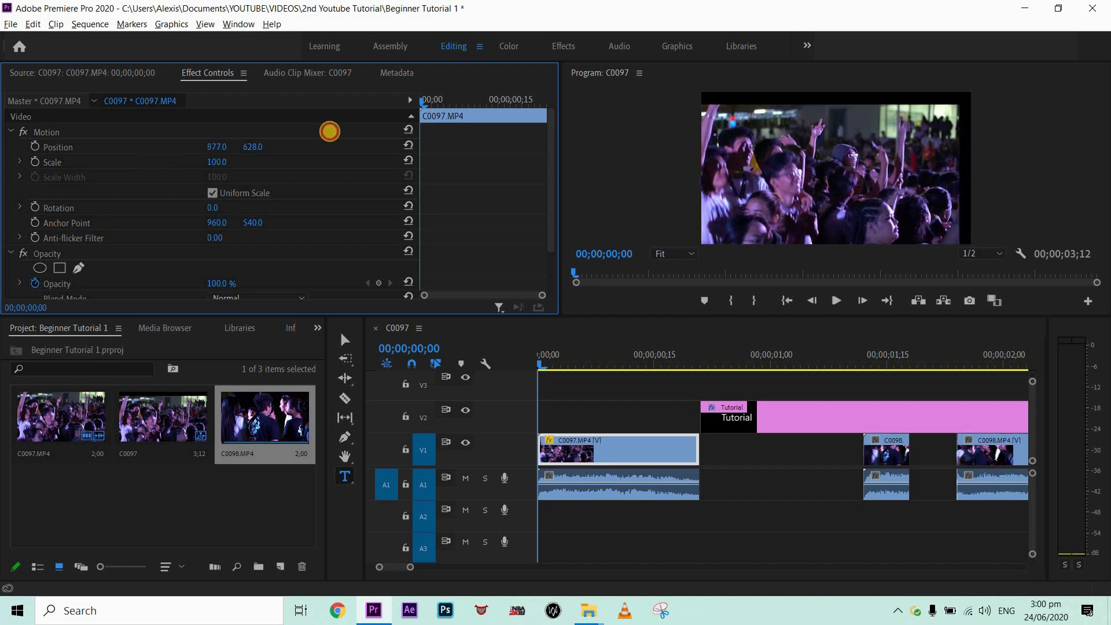
mouse_move(215, 145)
left_mouse_down()
mouse_move(144, 132)
mouse_move(307, 134)
mouse_move(224, 162)
mouse_move(261, 162)
mouse_move(191, 154)
mouse_move(229, 156)
left_mouse_up()
key("ctrl+z")
key("ctrl+z")
key("ctrl+z")
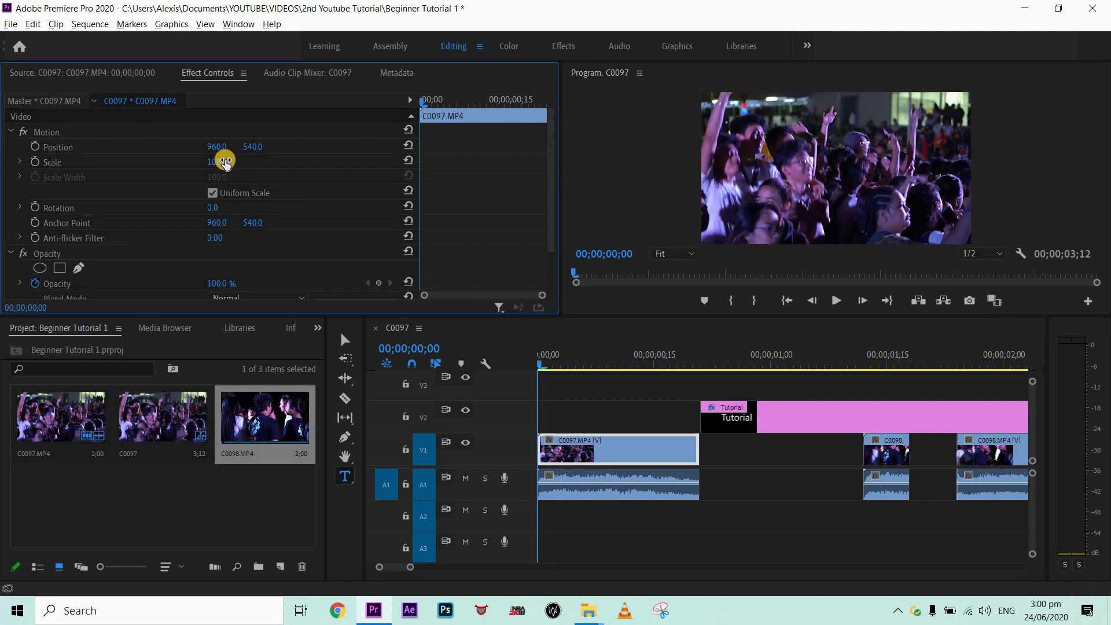
Step: Try scaling the C0097 clip with and without Uniform Scale, undo the scaling changes, and try adjusting its Rotation
left_click_drag(225, 162, 226, 162)
left_click(213, 194)
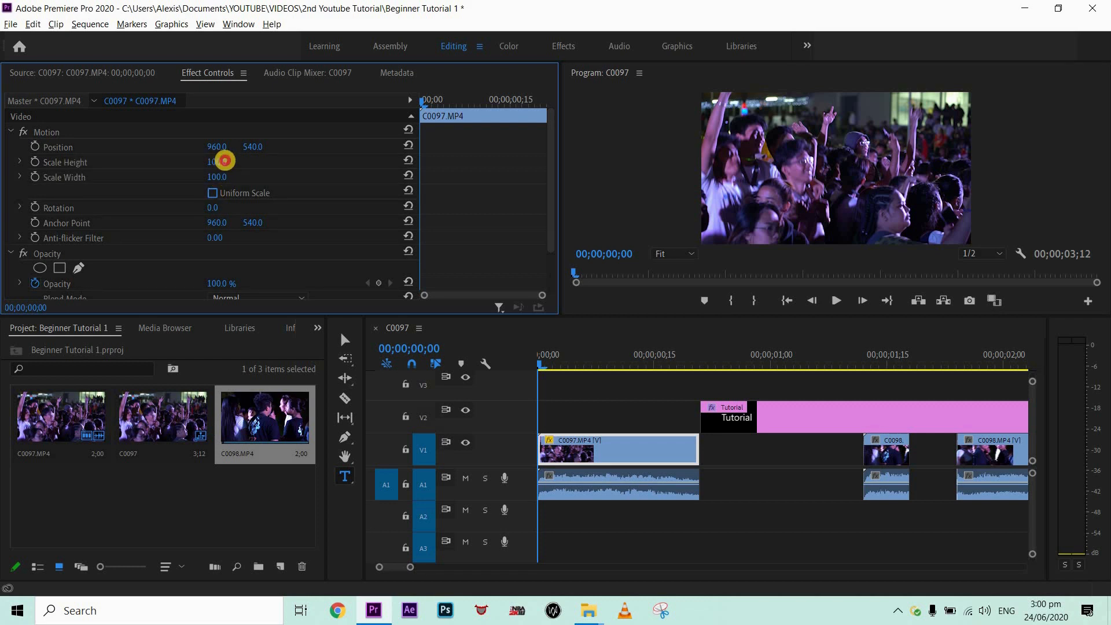
left_click_drag(245, 160, 225, 175)
key("ctrl+z")
key("ctrl+z")
key("ctrl+z")
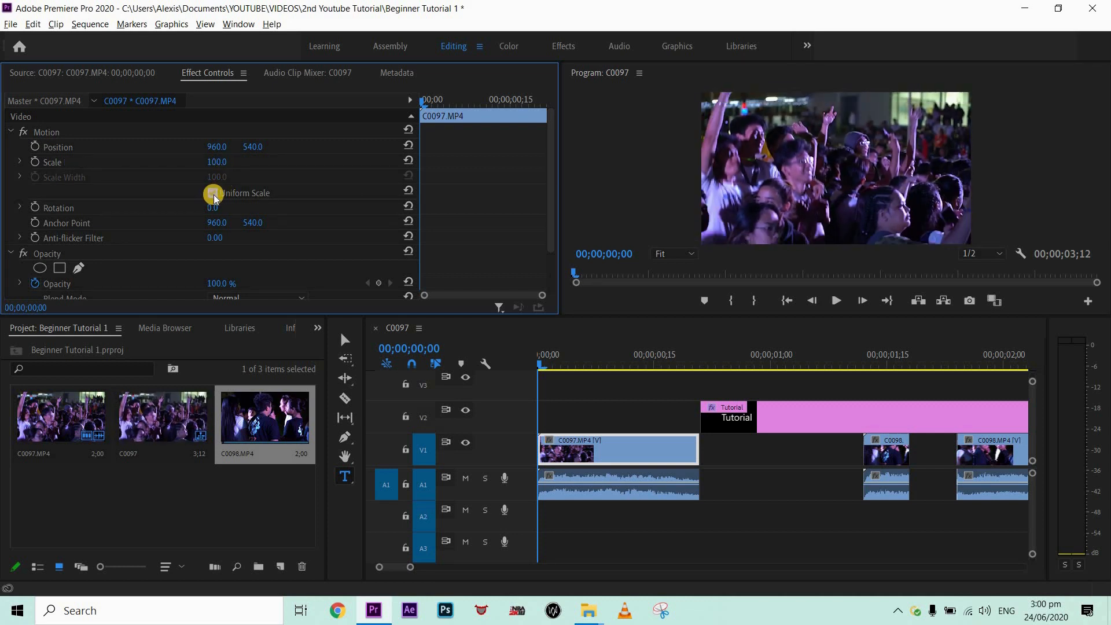
mouse_move(214, 209)
left_mouse_down()
mouse_move(461, 206)
mouse_move(208, 213)
mouse_move(229, 209)
left_mouse_up()
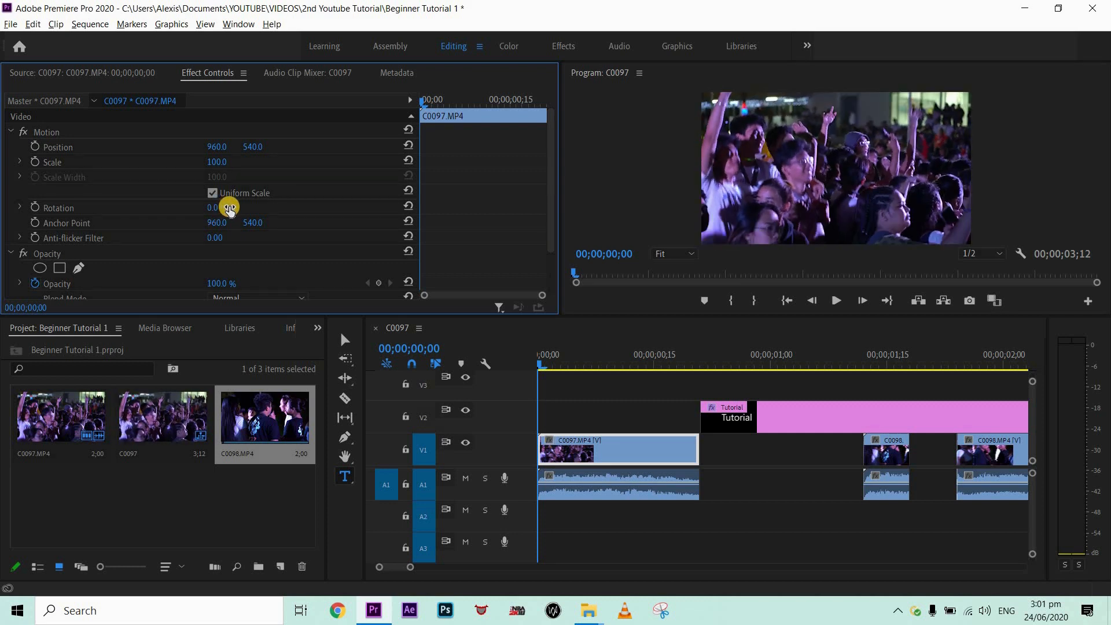
Step: Move the C0097 clip's anchor point to about 1343.5, 138.9, toward the upper part of the frame
left_click(81, 223)
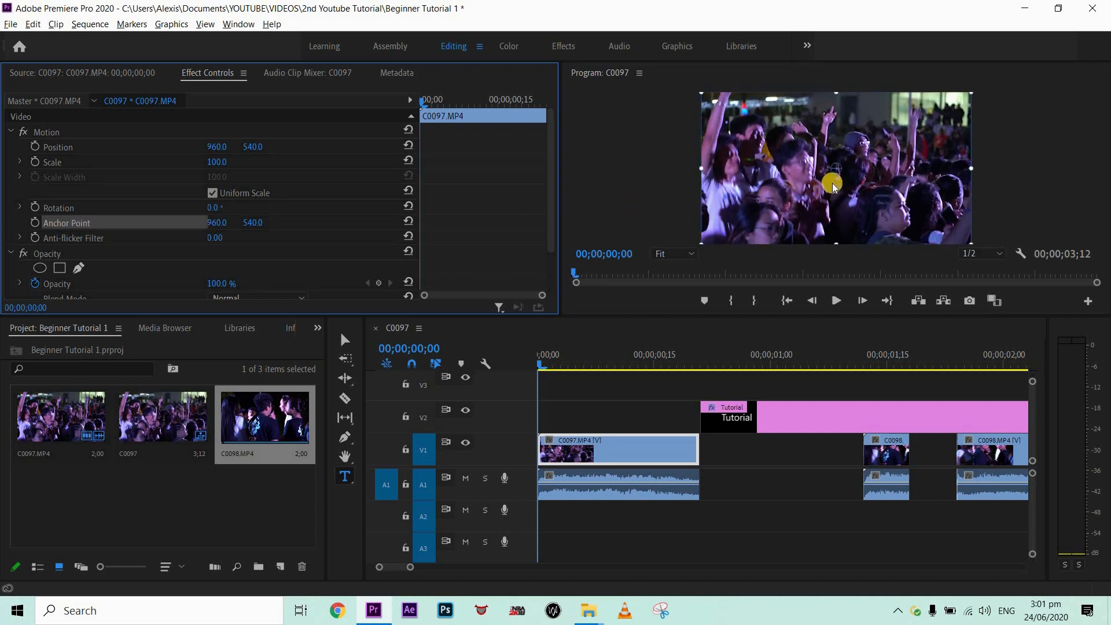
left_click_drag(841, 172, 888, 152)
left_click_drag(827, 176, 890, 114)
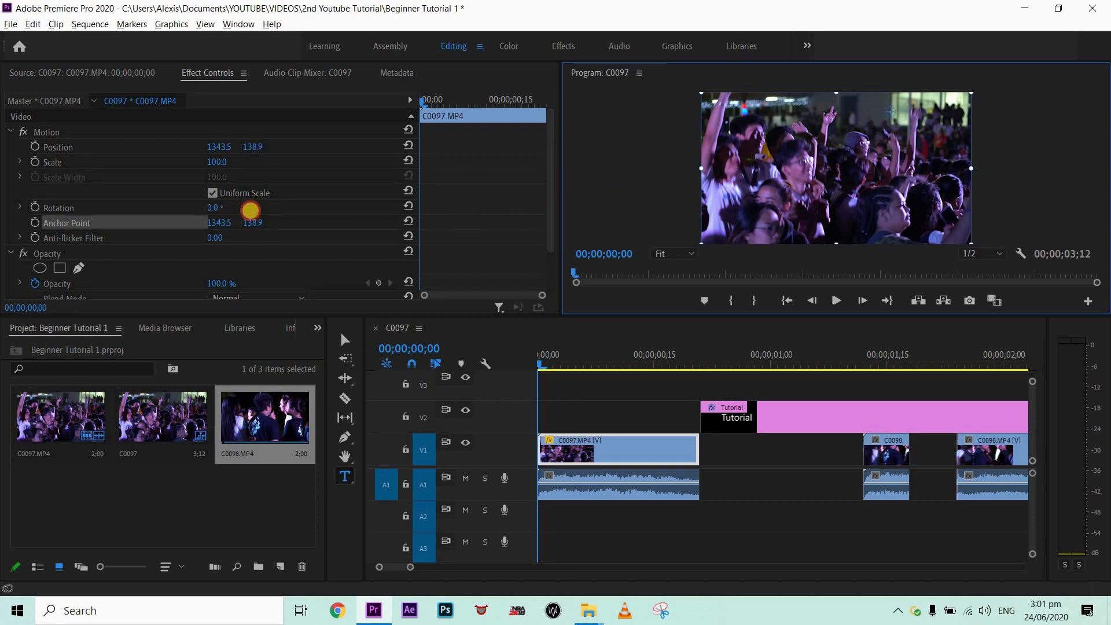
Step: Try rotating the C0097 clip around its moved anchor point, and try adjusting its Opacity
left_click_drag(213, 207, 207, 234)
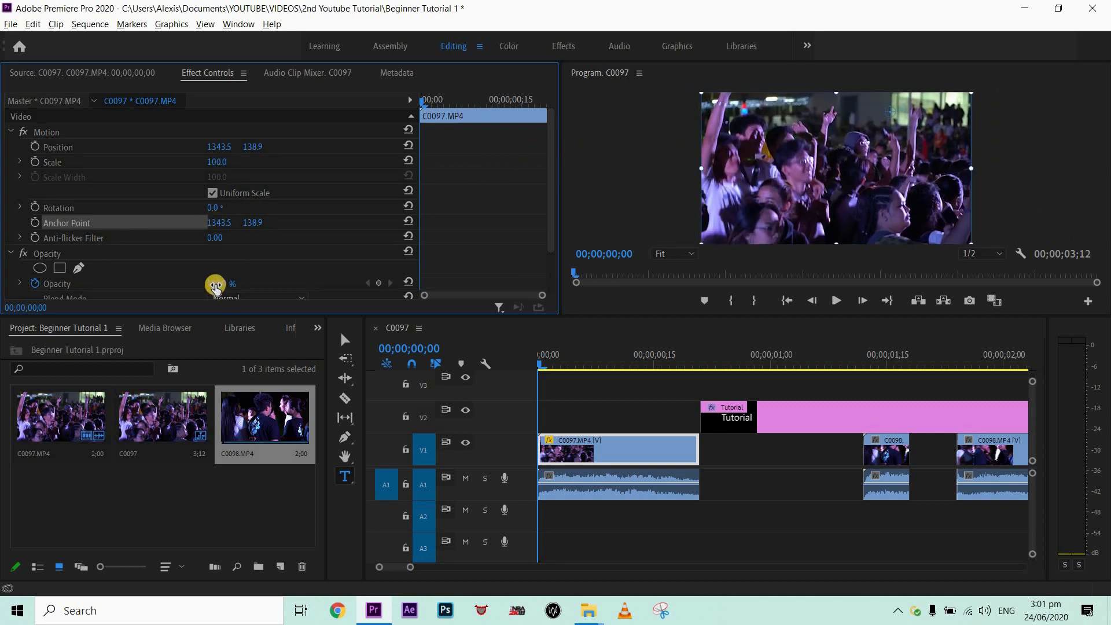
mouse_move(215, 286)
left_mouse_down()
mouse_move(236, 280)
mouse_move(166, 265)
mouse_move(298, 256)
mouse_move(226, 281)
left_mouse_up()
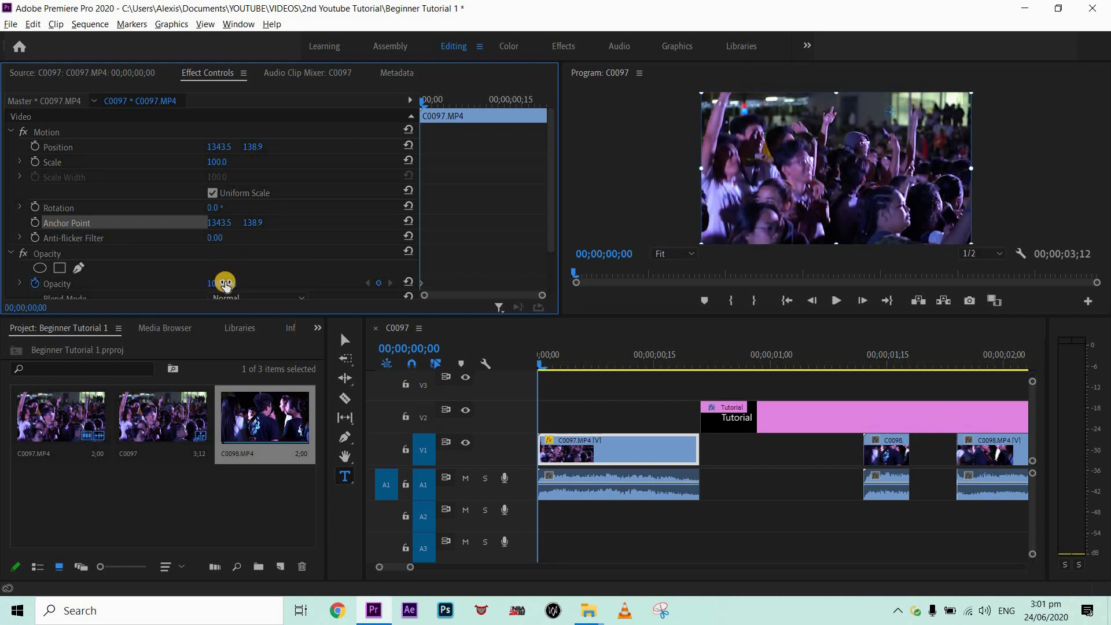